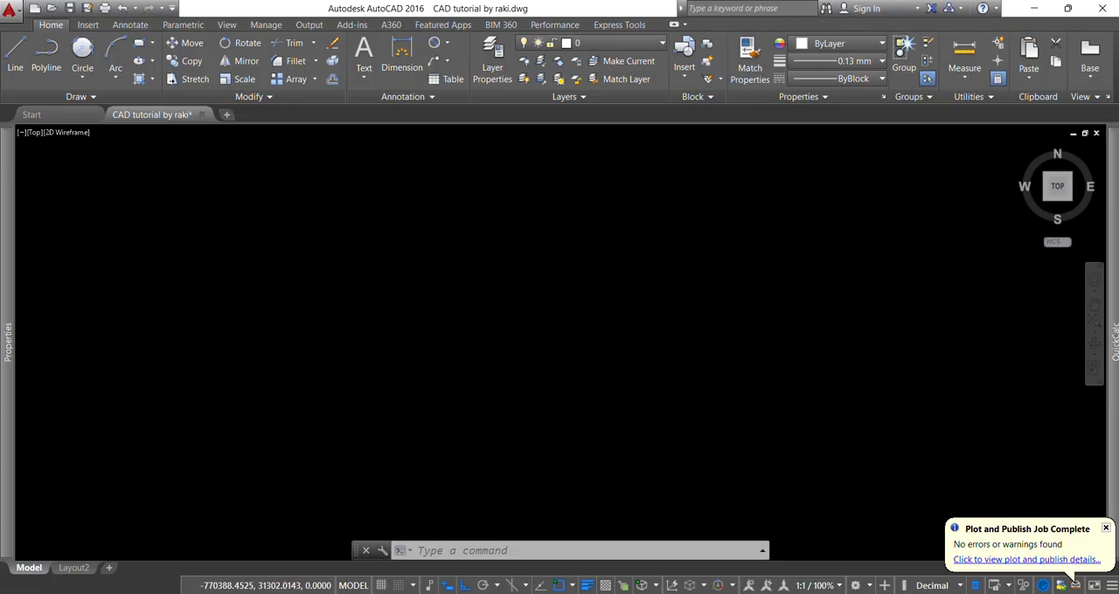
- Draw a circle with a diameter of 28 mm for the upper hole
text(c)
key(Return)
click(494, 274)
text(d)
key(Return)
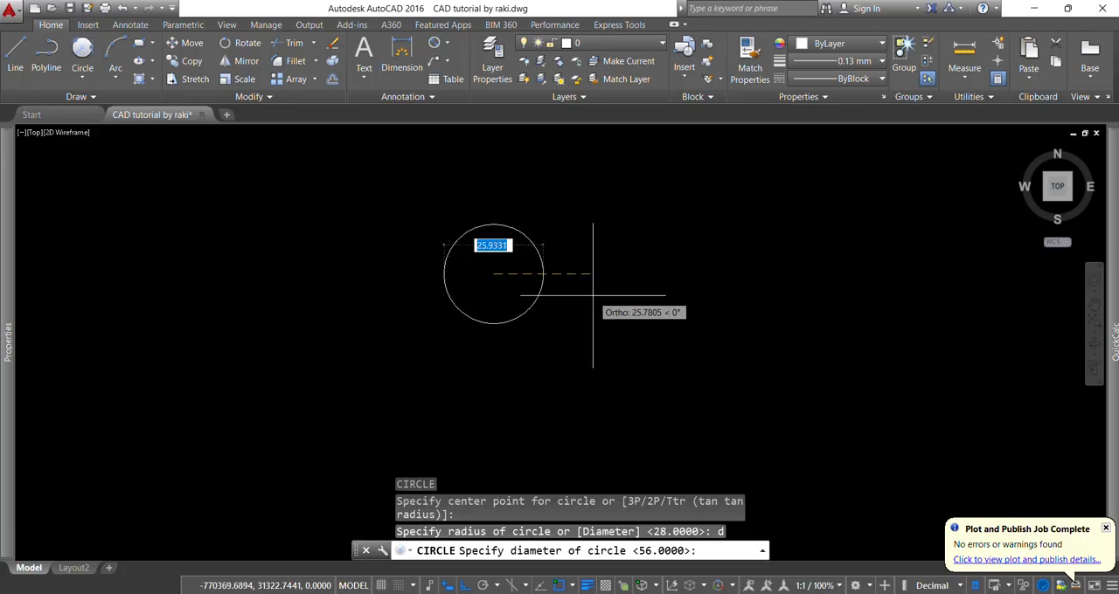
text(28)
key(Return)
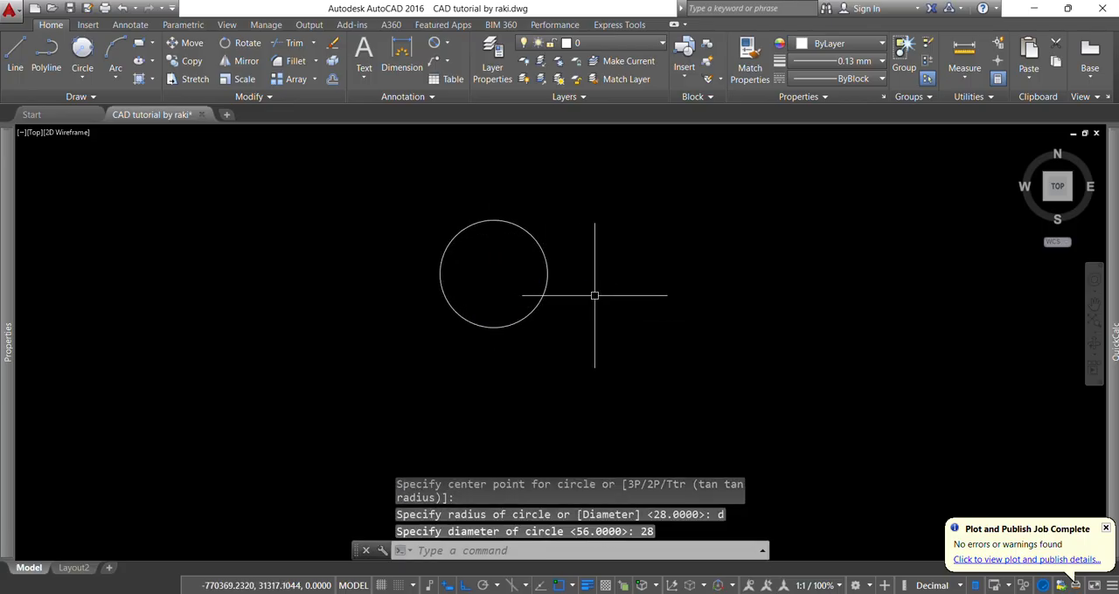
key(Escape)
key(Escape)
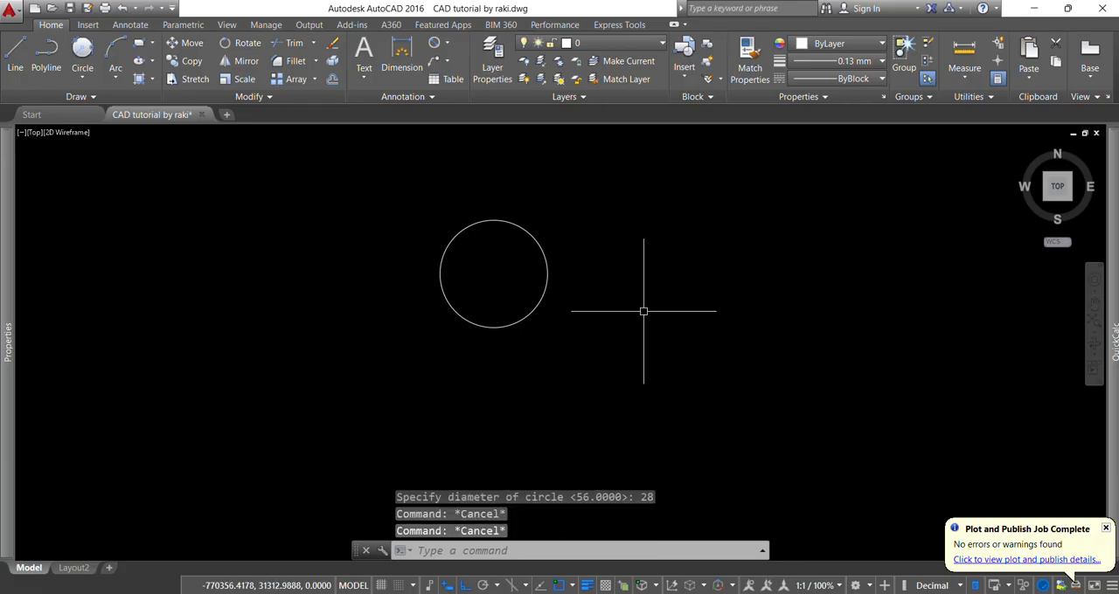
- Draw a concentric circle with a radius of 28 mm around the upper hole
text(c)
key(Return)
click(494, 274)
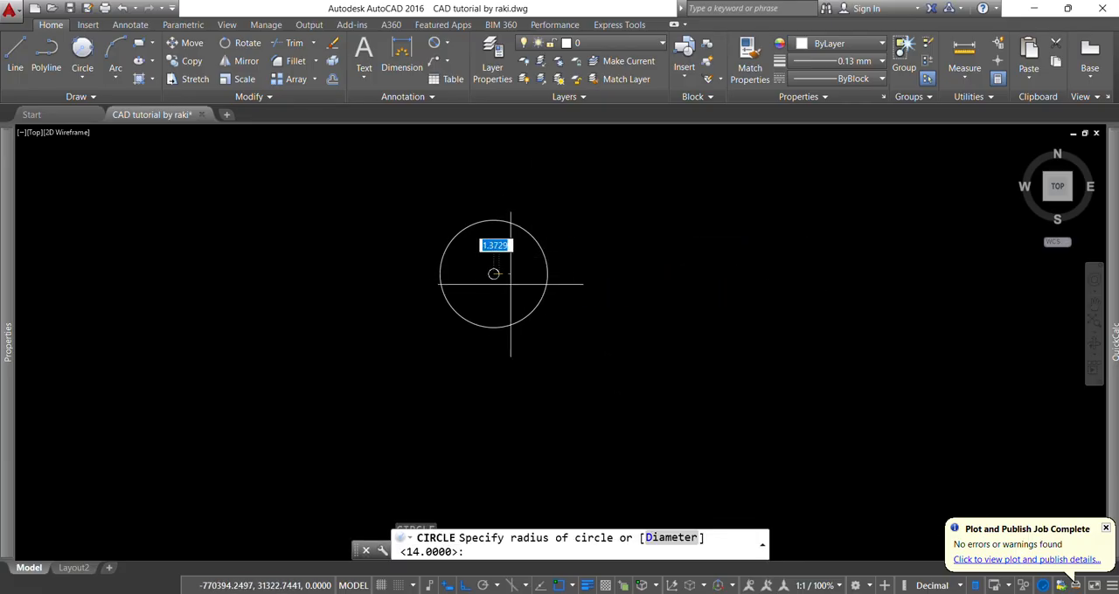
text(2)
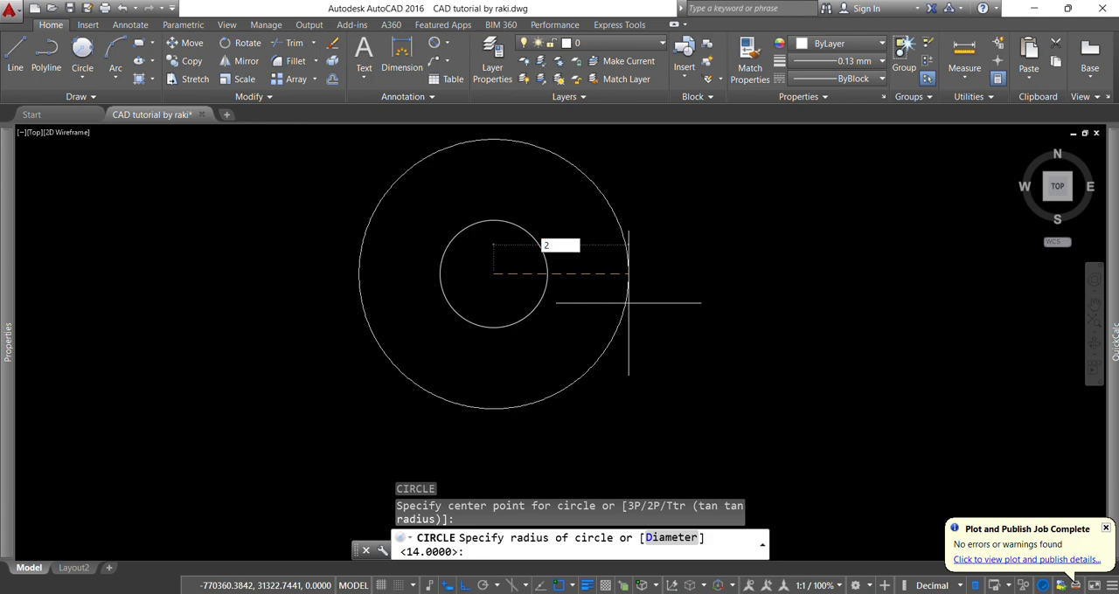
text(8)
key(Return)
- Draw horizontal and vertical centre lines across the full diameter of the 28 mm radius circle
text(l)
key(Return)
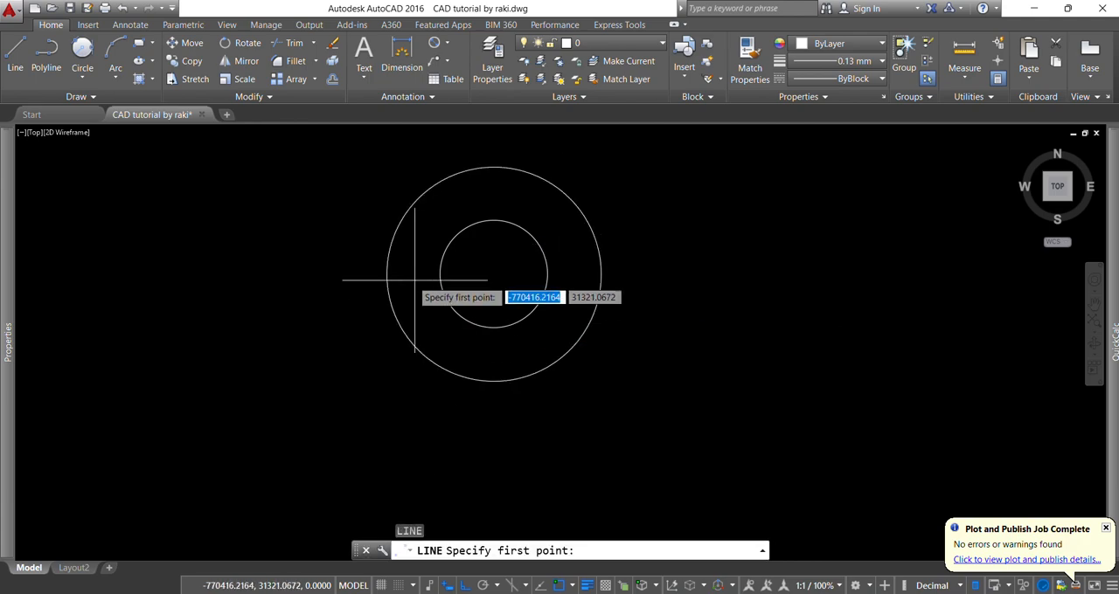
click(387, 274)
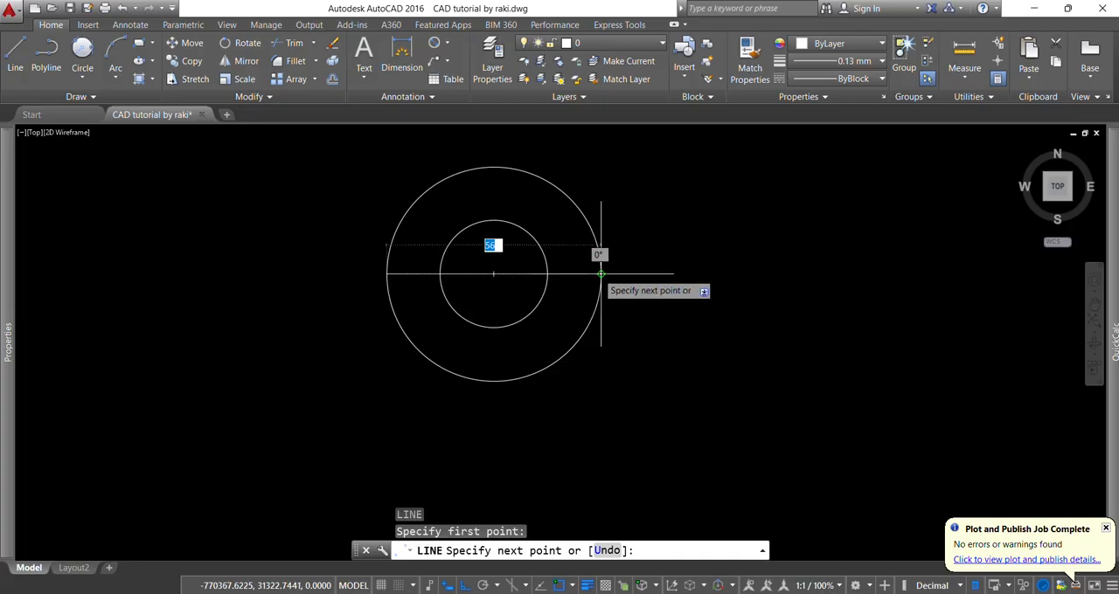
click(601, 274)
key(Escape)
key(Return)
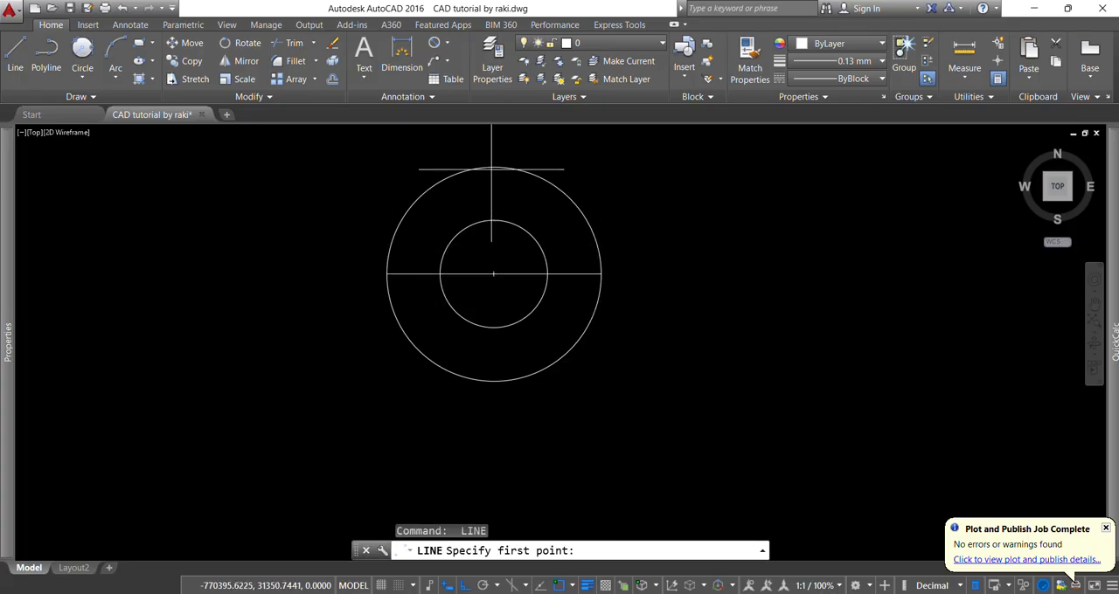
click(494, 168)
click(493, 380)
key(Escape)
key(Escape)
key(Escape)
key(Escape)
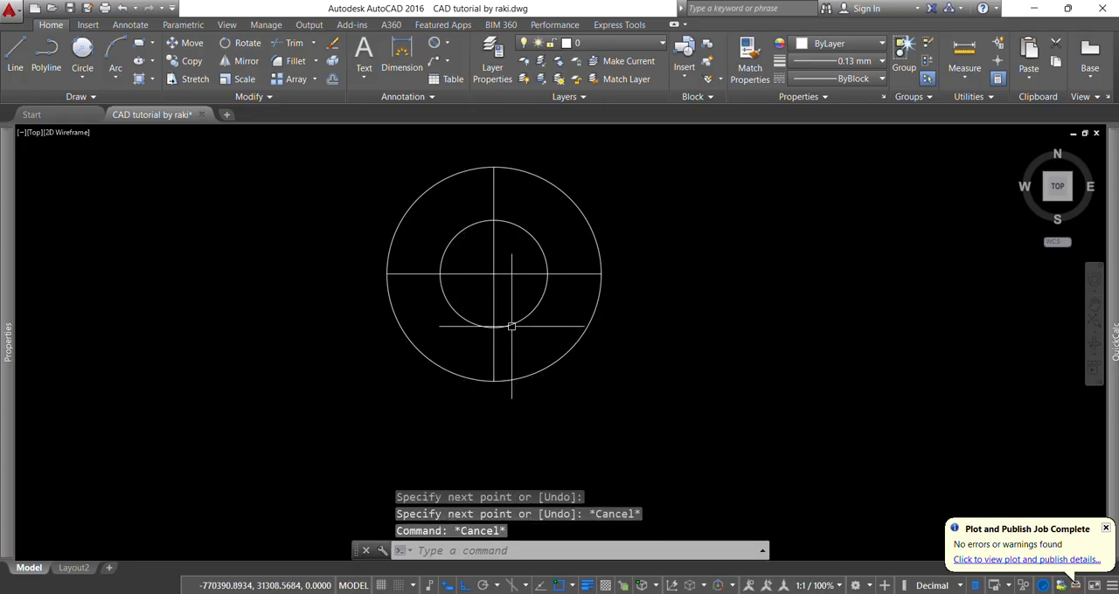
- Check the reference exercise drawing, and offset the horizontal centre line 110 mm downward
scroll(559, 332, down, 5)
scroll(558, 333, up, 2)
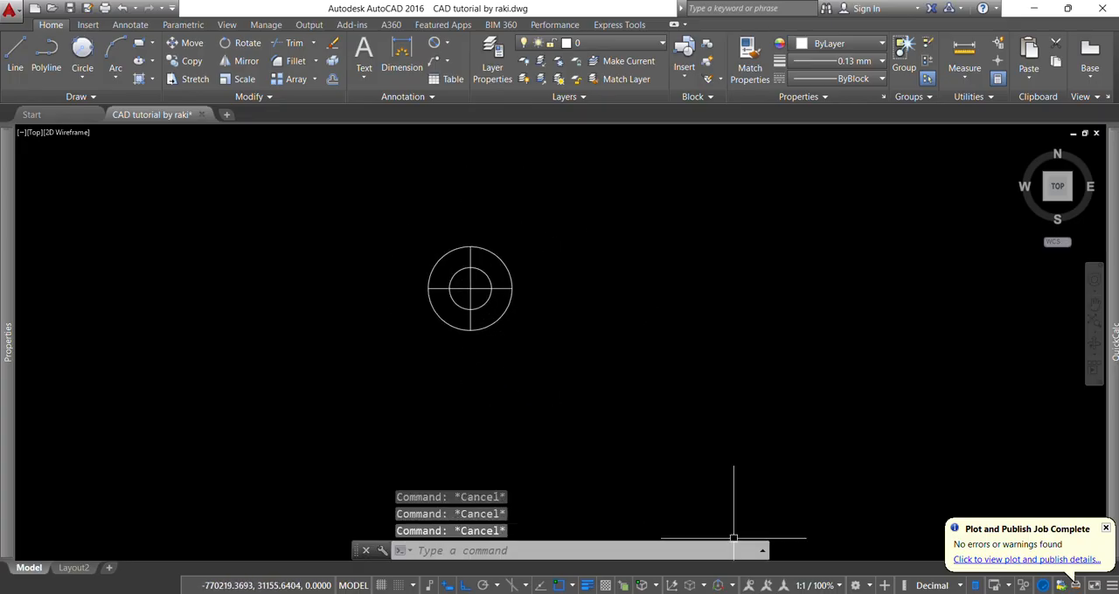
click(744, 593)
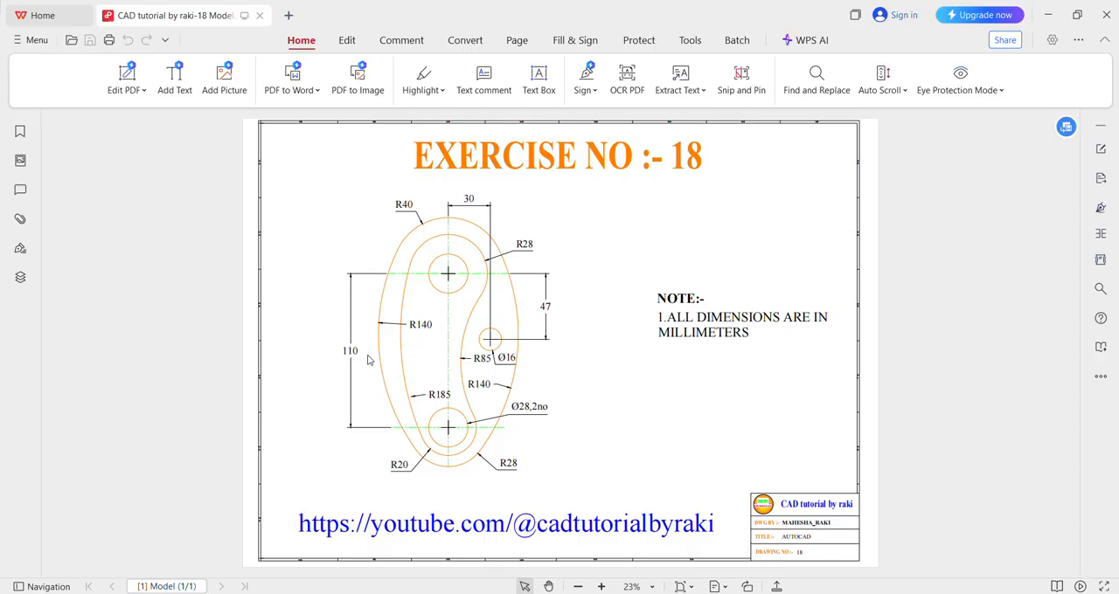
click(743, 593)
key(Escape)
key(Escape)
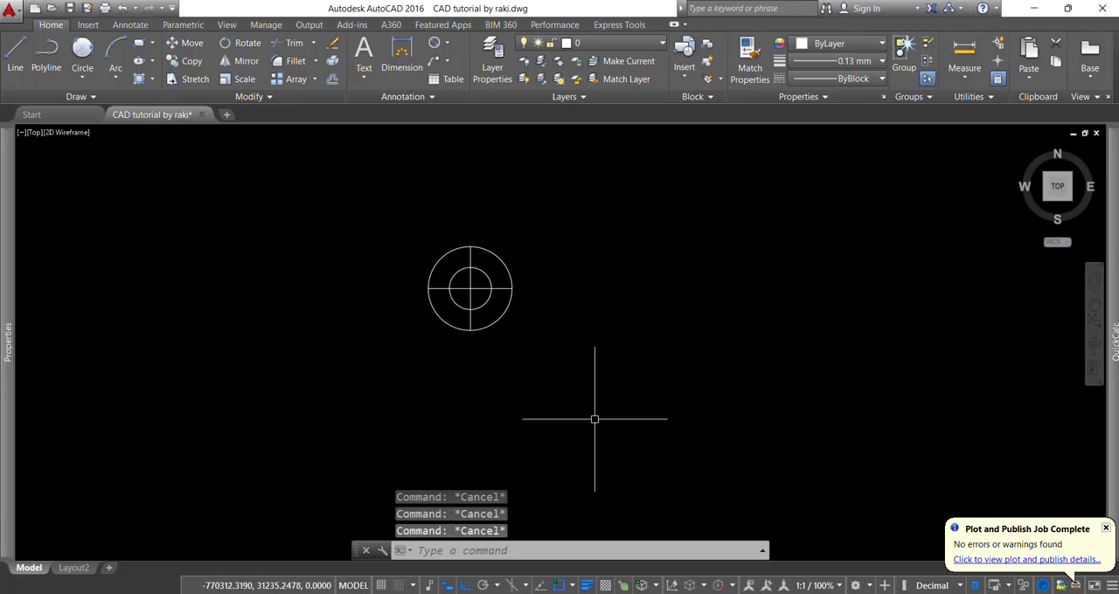
text(o)
key(Return)
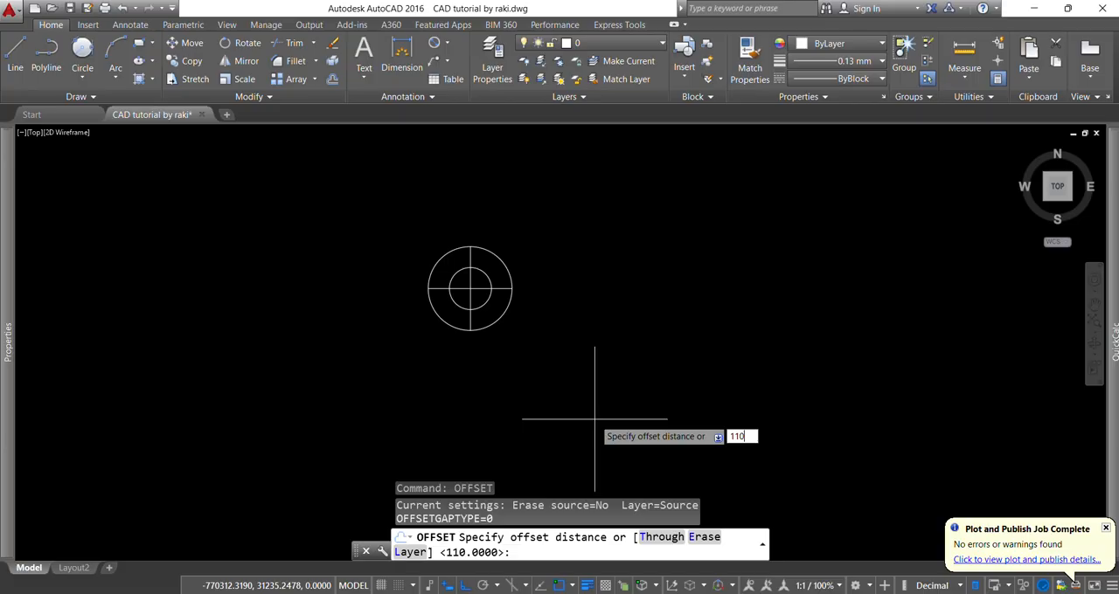
text(110)
key(Return)
scroll(516, 318, up, 2)
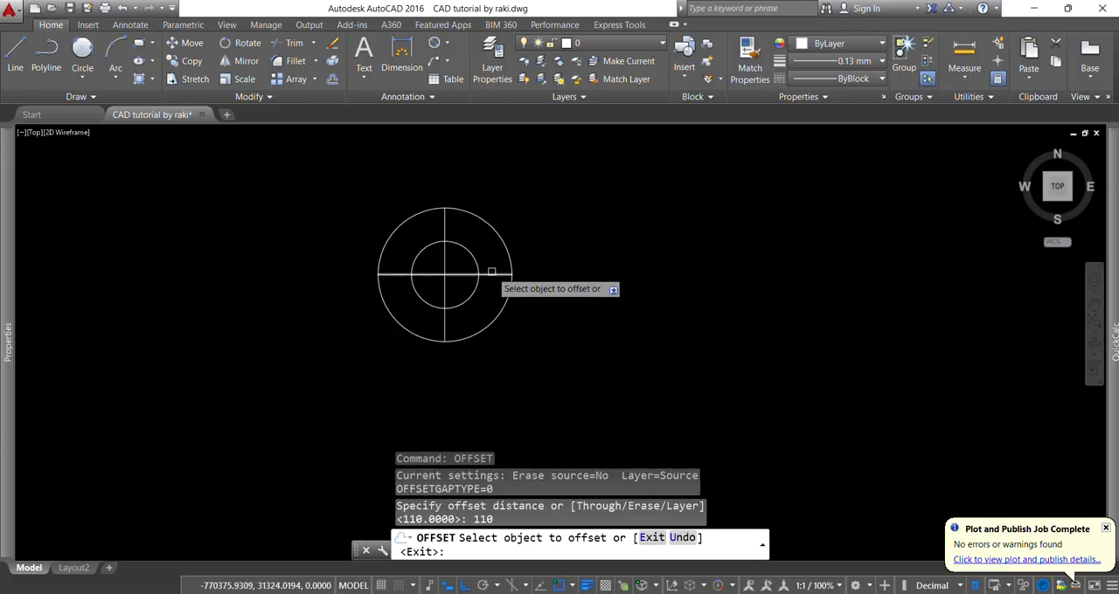
click(491, 272)
scroll(512, 274, down, 3)
click(516, 320)
key(Escape)
key(Escape)
key(Escape)
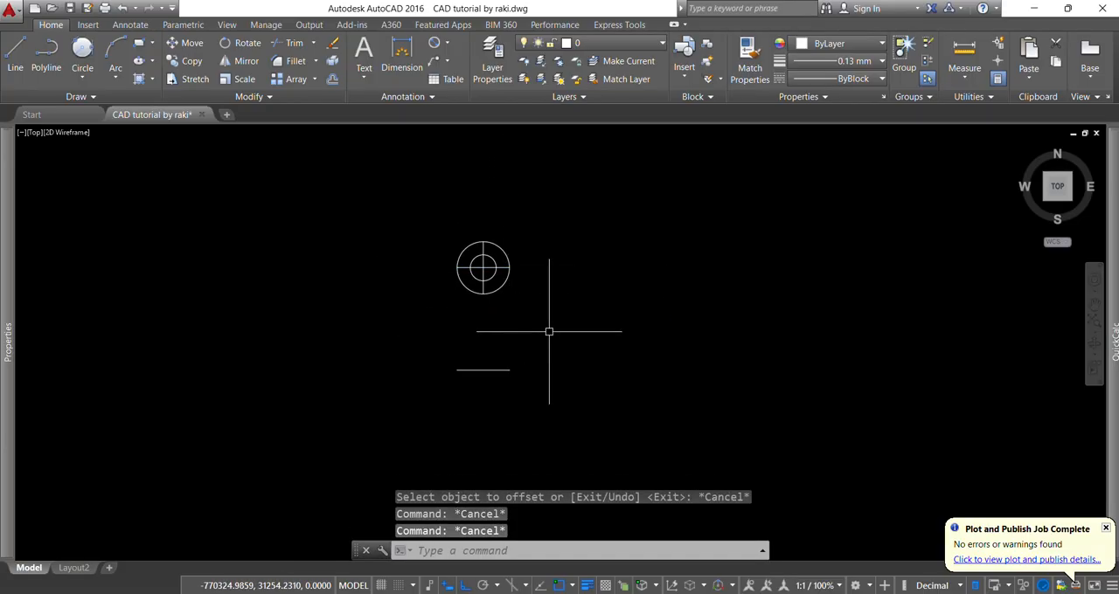
- Extend the lower end of the vertical centre line to the offset horizontal line
text(ex)
key(Return)
- Draw a 28 mm diameter circle centred where the vertical centre line meets the lower horizontal line
key(Return)
click(483, 297)
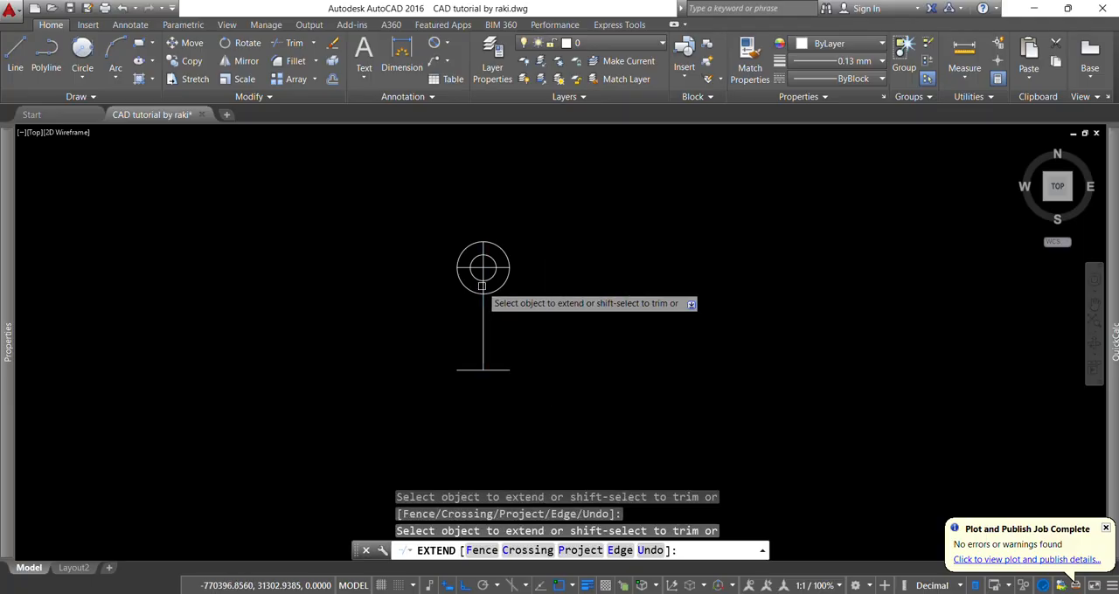
scroll(476, 387, up, 2)
key(Escape)
scroll(476, 388, up, 5)
text(c)
key(Return)
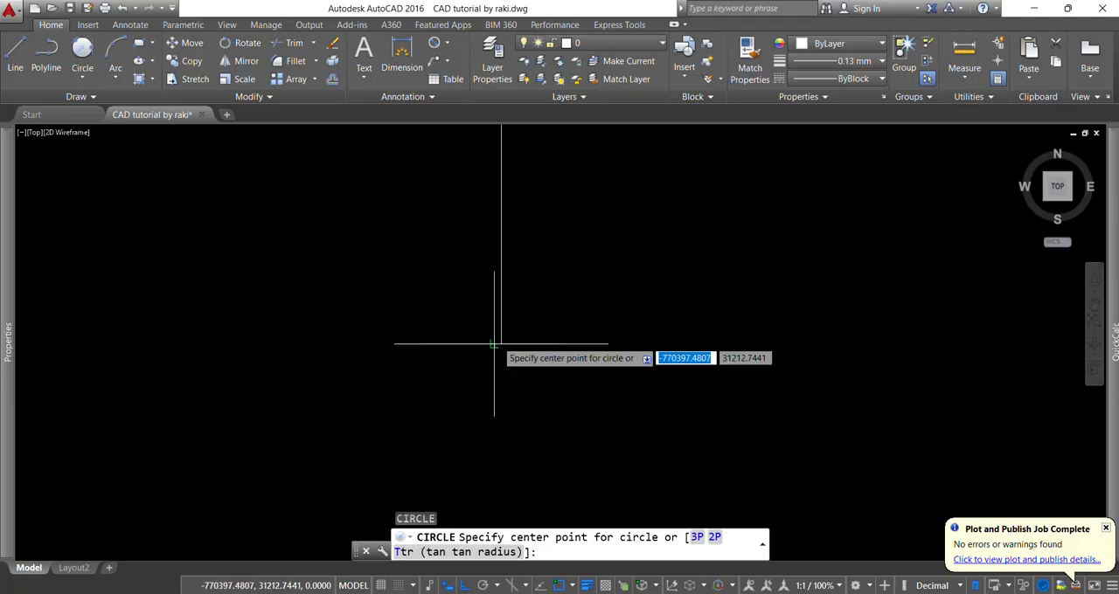
click(501, 344)
text(d)
key(Return)
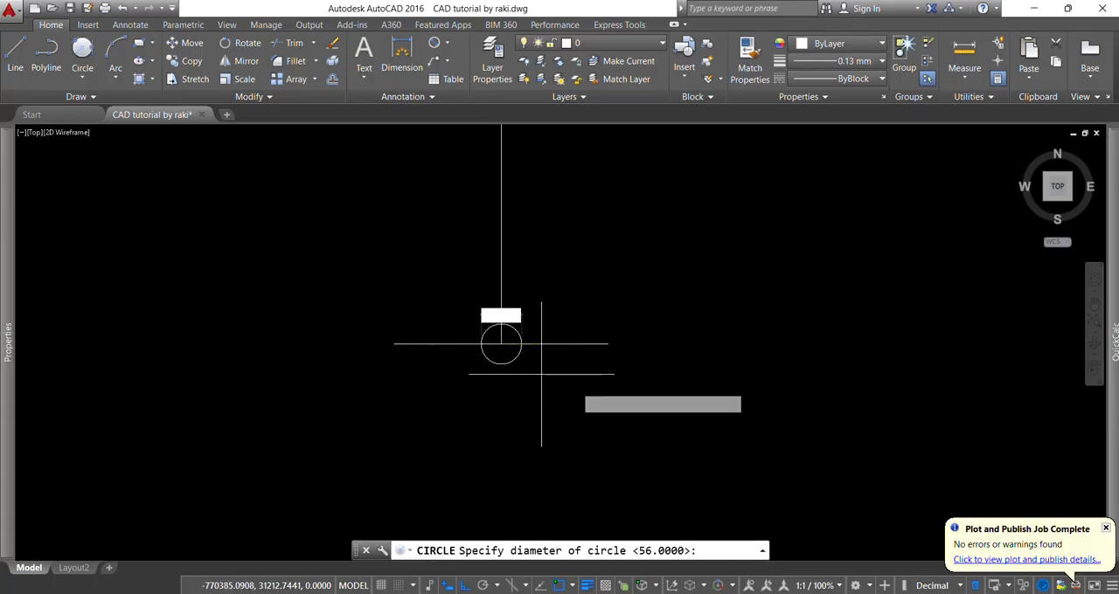
text(20)
- Draw a concentric circle with a radius of 20 mm around the lower hole
key(Return)
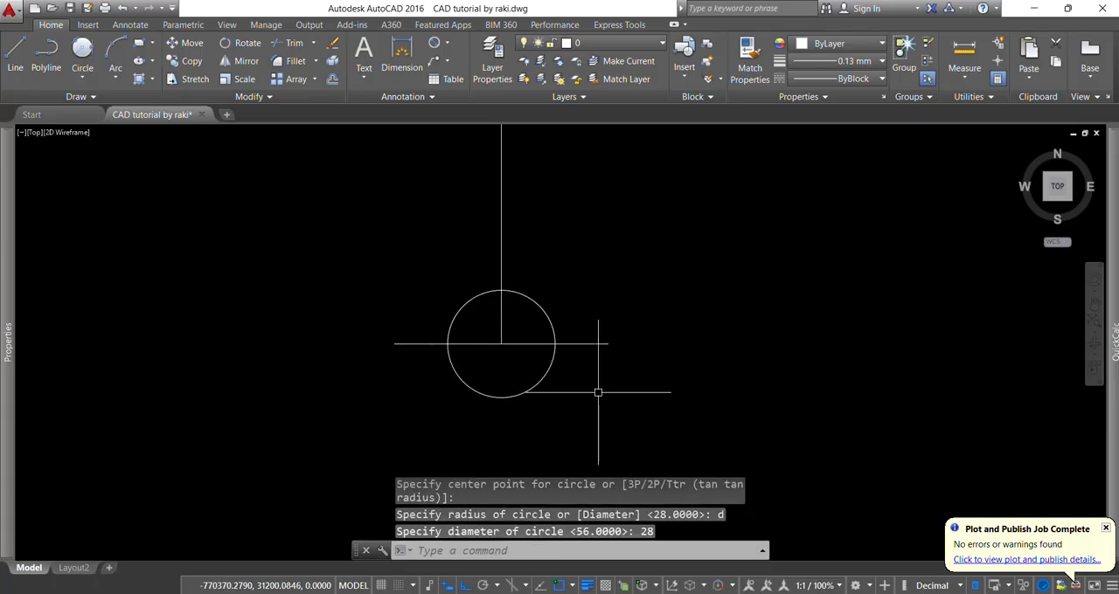
key(Return)
click(501, 343)
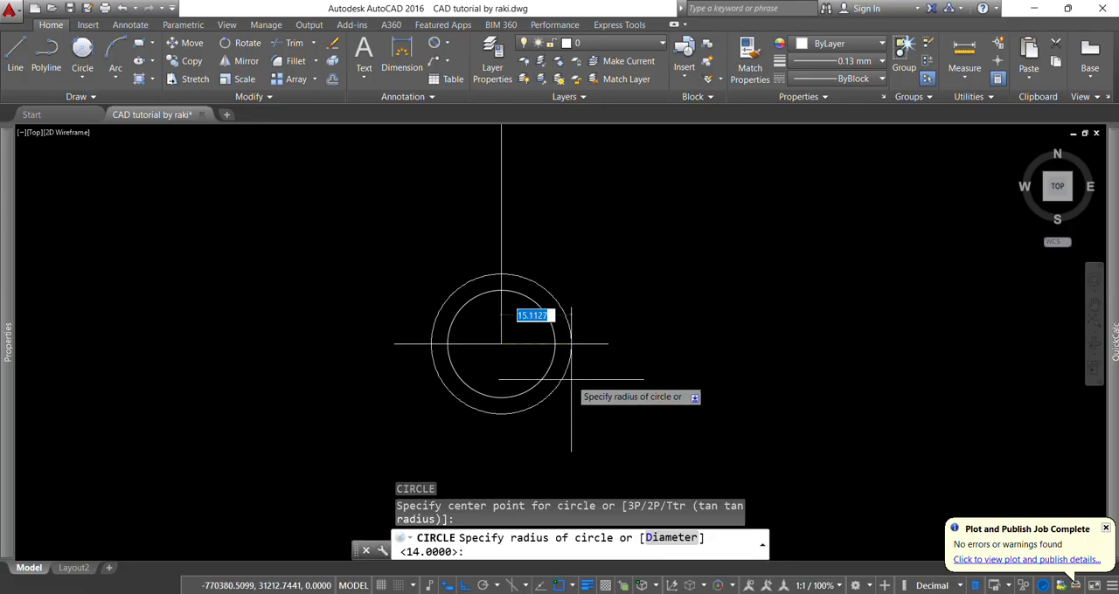
text(20)
key(Return)
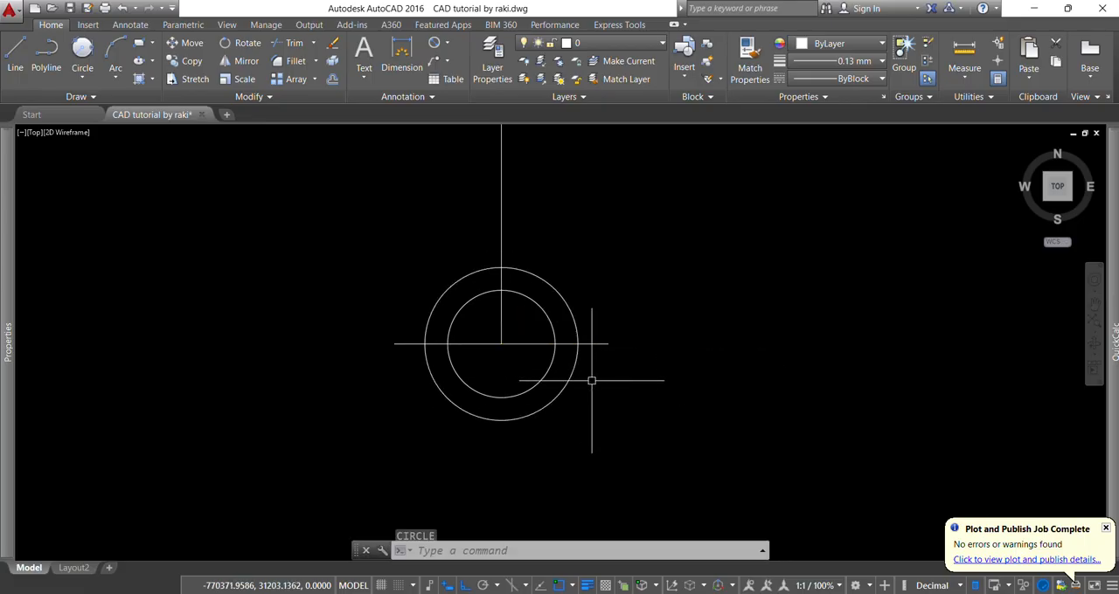
- Check the reference drawing, and draw a 185 mm radius circle tangent to the left sides of the upper and lower outer circles
scroll(587, 367, down, 4)
middle_drag(607, 294, 583, 319)
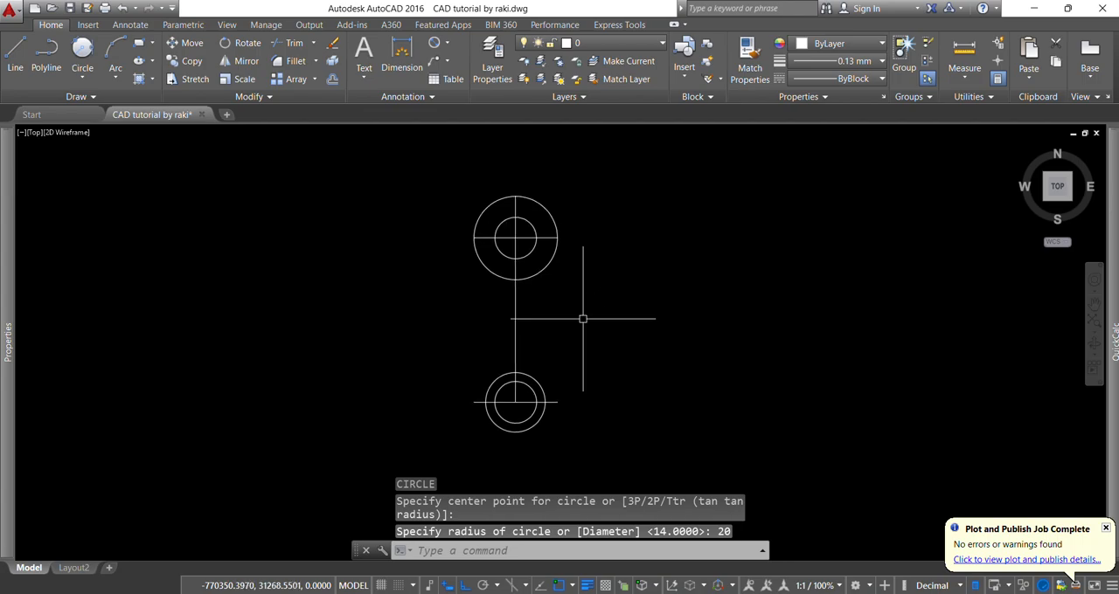
key(alt+Tab)
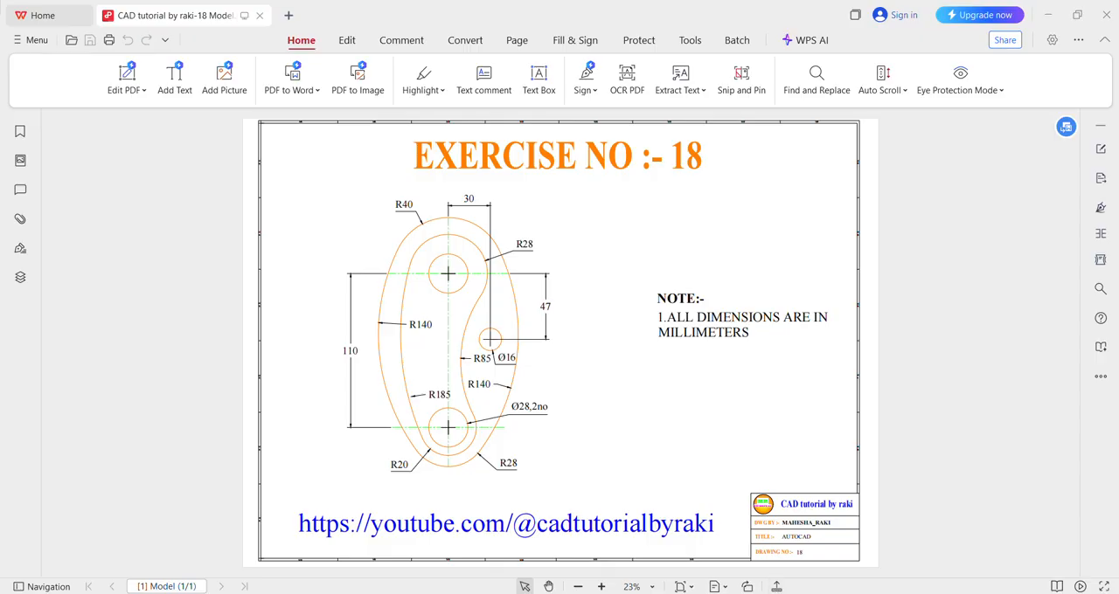
key(alt+Tab)
click(82, 76)
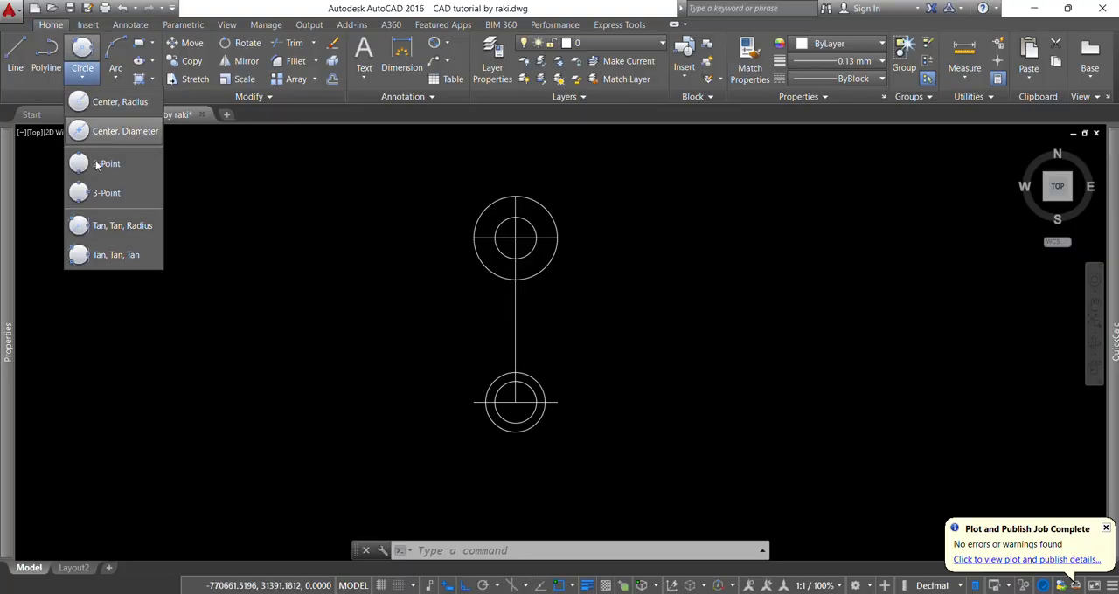
click(109, 223)
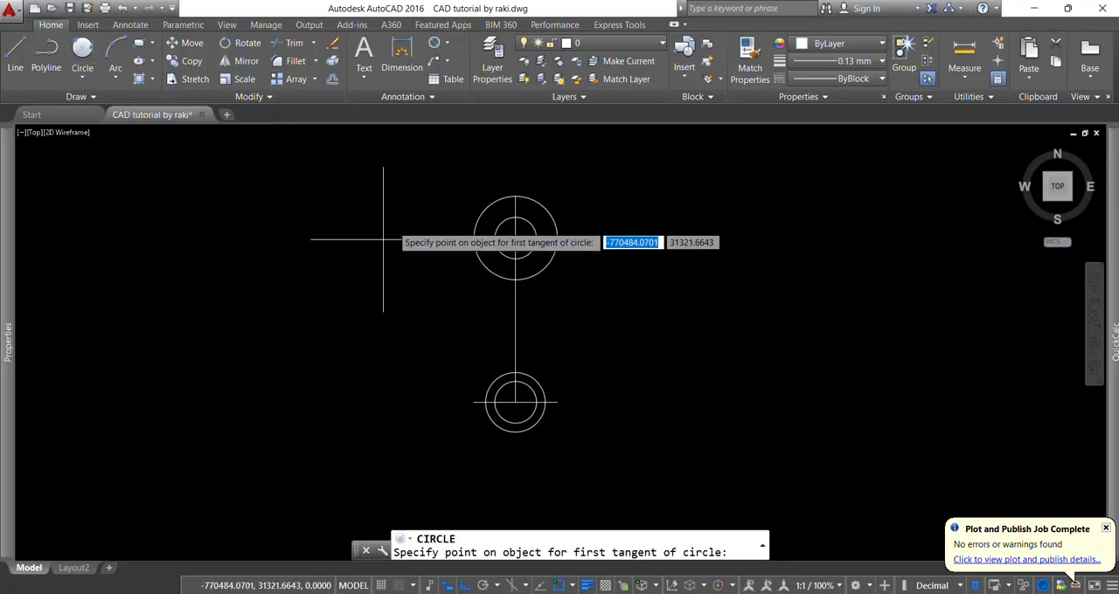
click(479, 225)
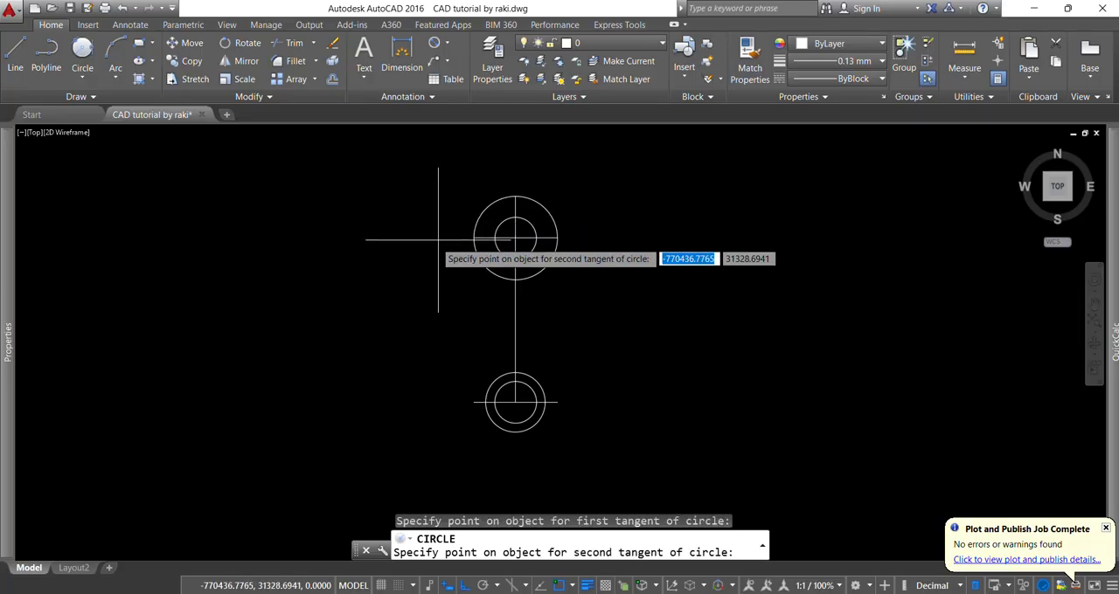
click(492, 422)
text(1)
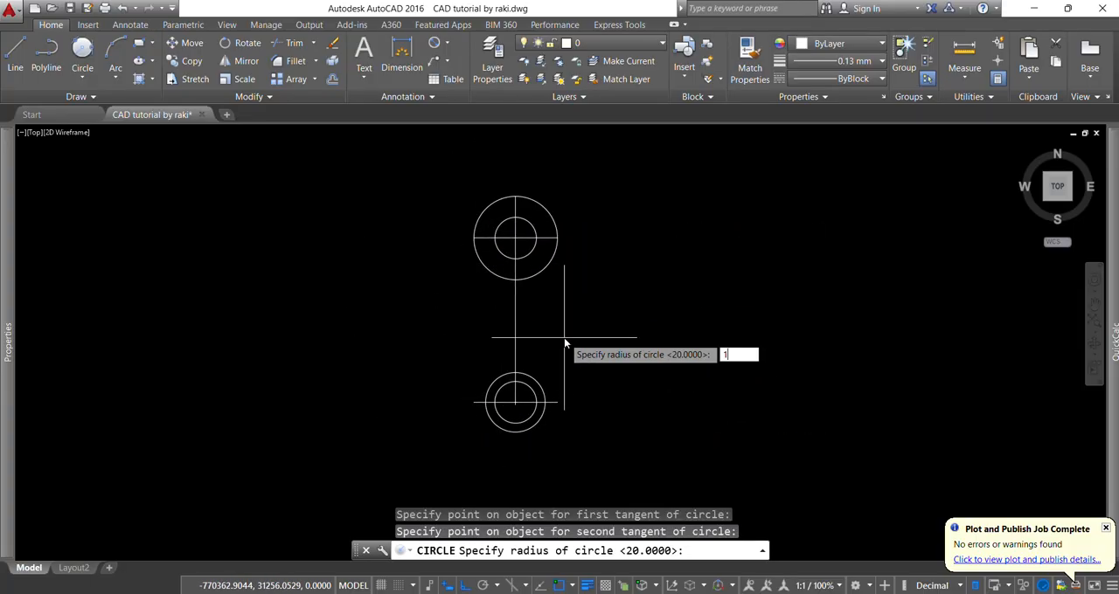
text(85)
key(Return)
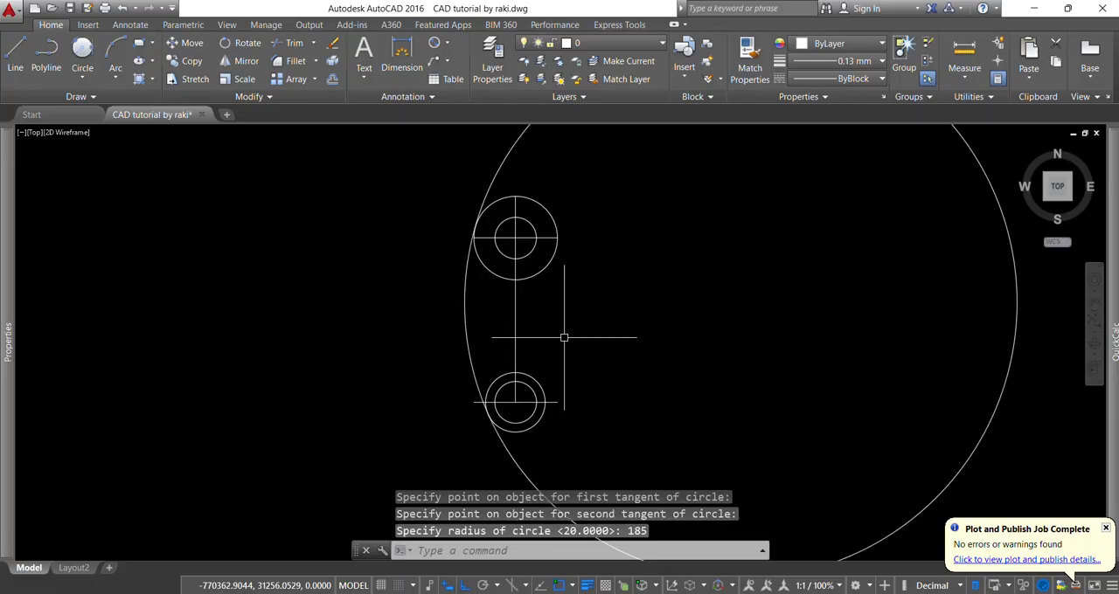
text(t)
key(Return)
key(Return)
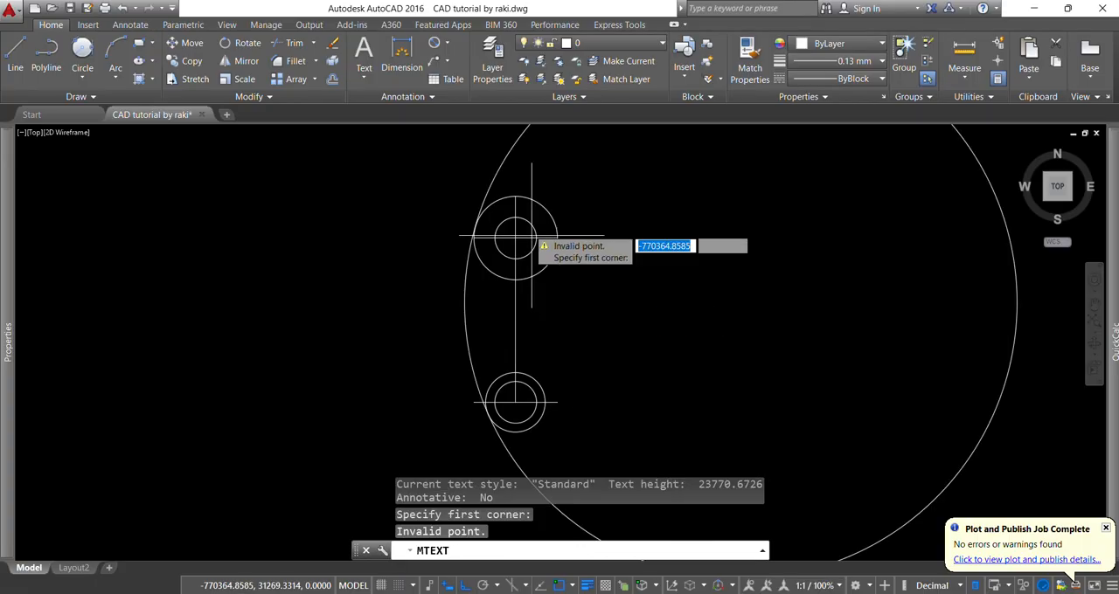
key(Escape)
key(Escape)
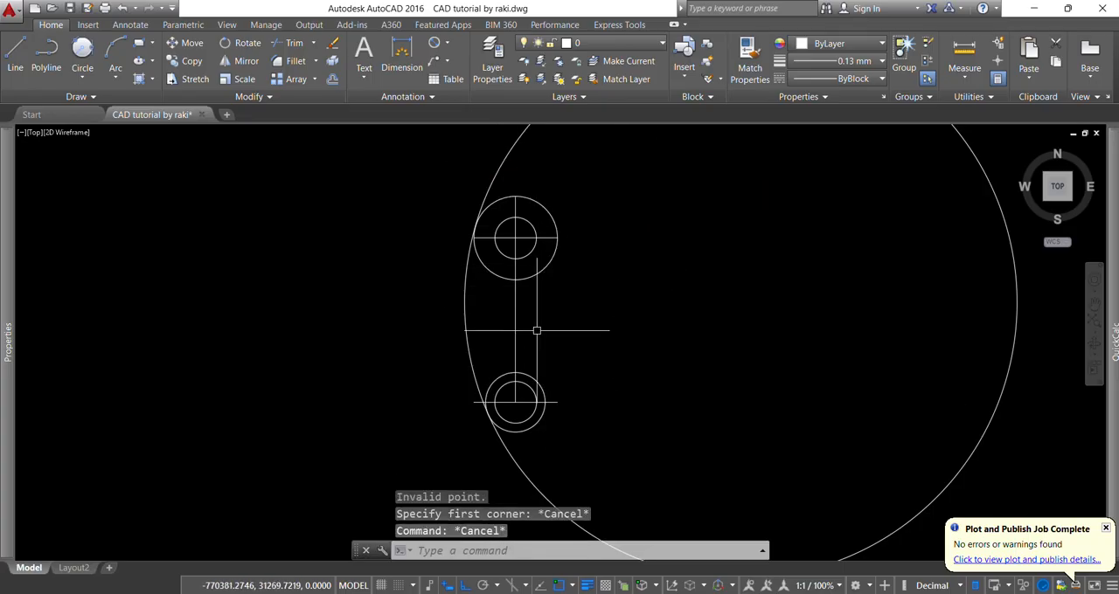
- Fillet the right sides of the upper and lower outer circles with a radius of 85 mm
text(f)
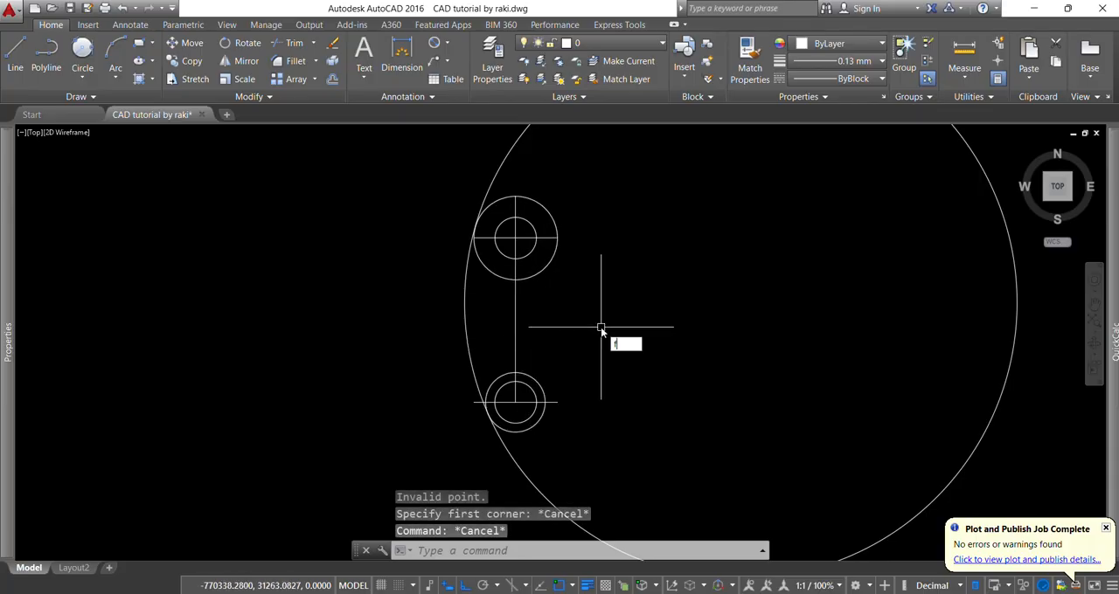
key(Return)
text(r)
key(Return)
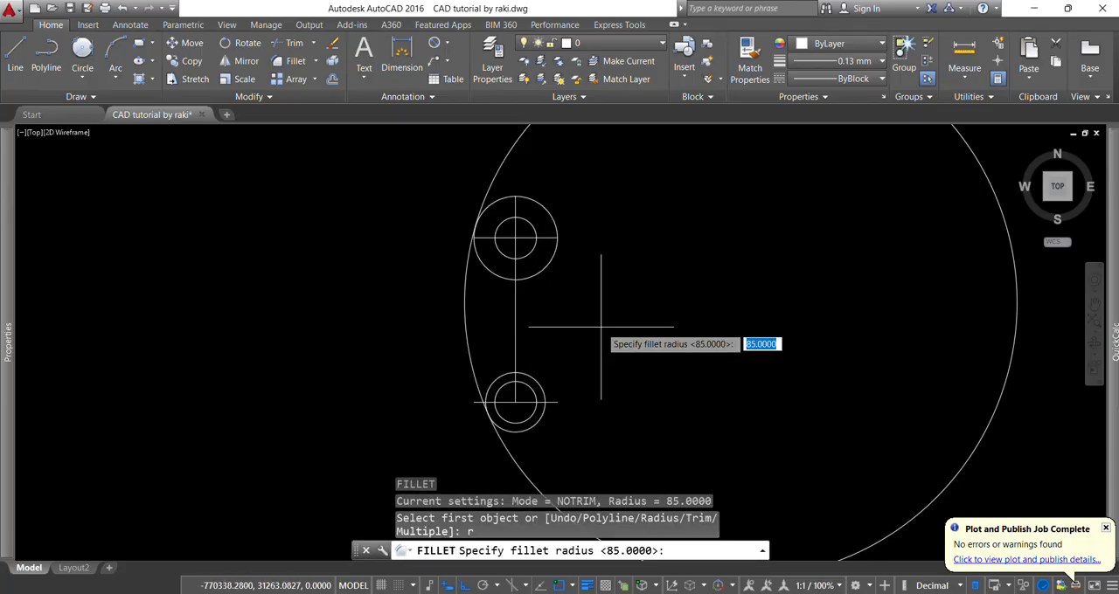
key(Return)
click(545, 210)
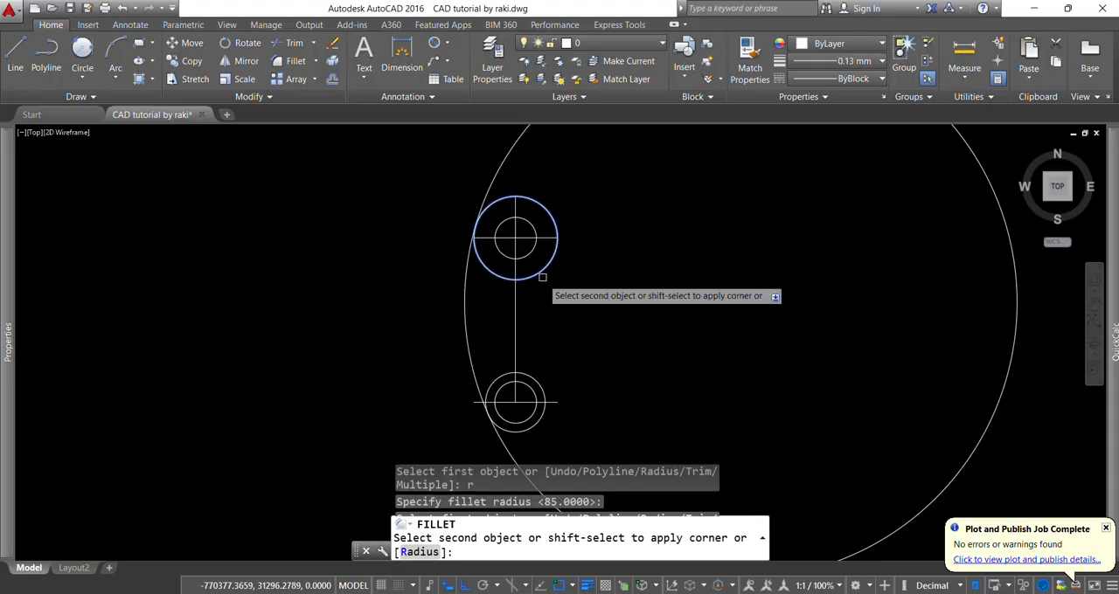
click(537, 382)
scroll(533, 368, down, 2)
key(Escape)
key(Escape)
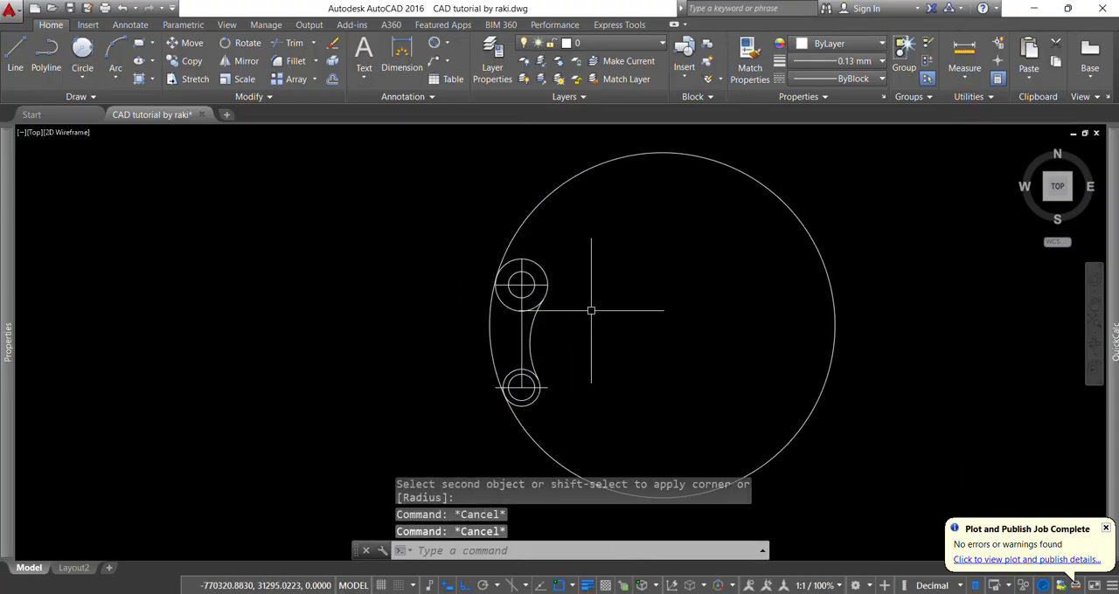
- Trim the 185 mm radius circle, keeping only its left arc between the upper and lower outer circles
key(Return)
key(Return)
click(533, 211)
key(Escape)
key(Escape)
key(Escape)
key(Escape)
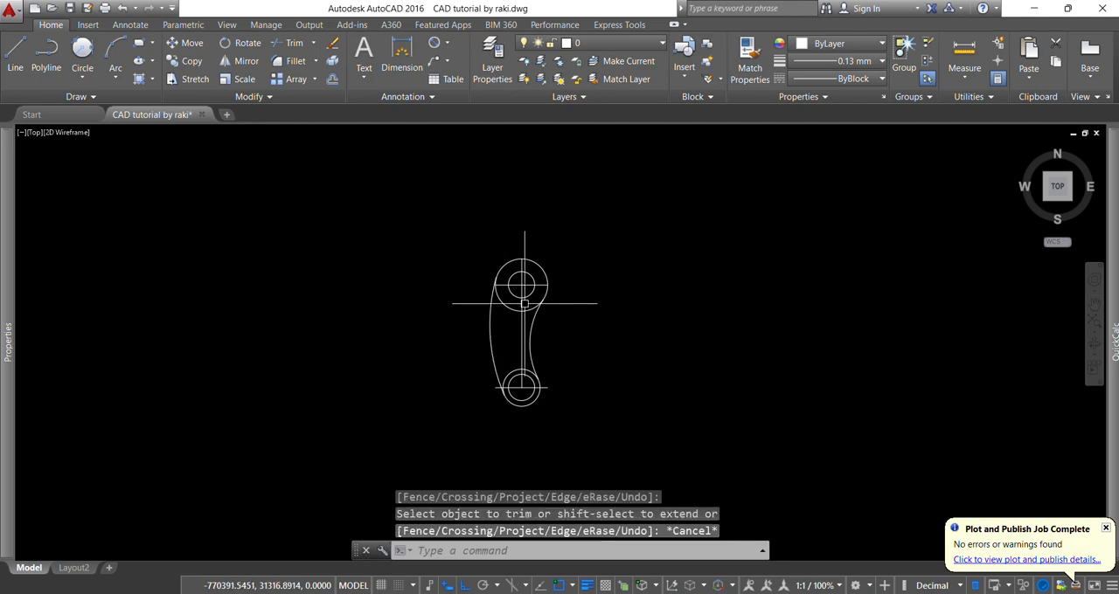
- Check the reference drawing, and draw a concentric circle with a radius of 40 mm around the upper hole
scroll(526, 303, up, 3)
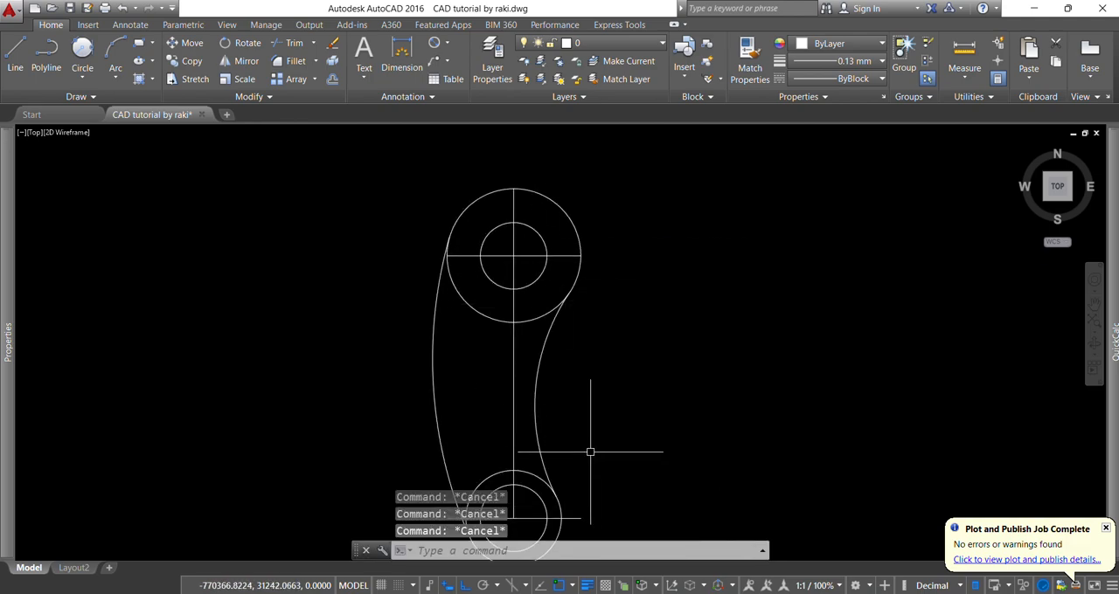
key(alt+Tab)
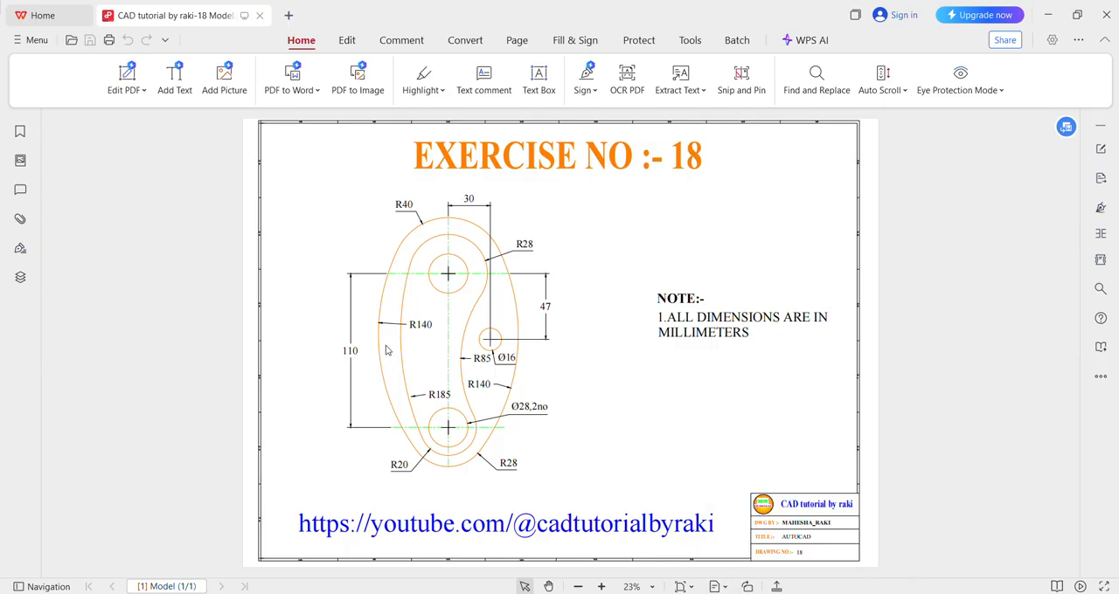
key(alt+Tab)
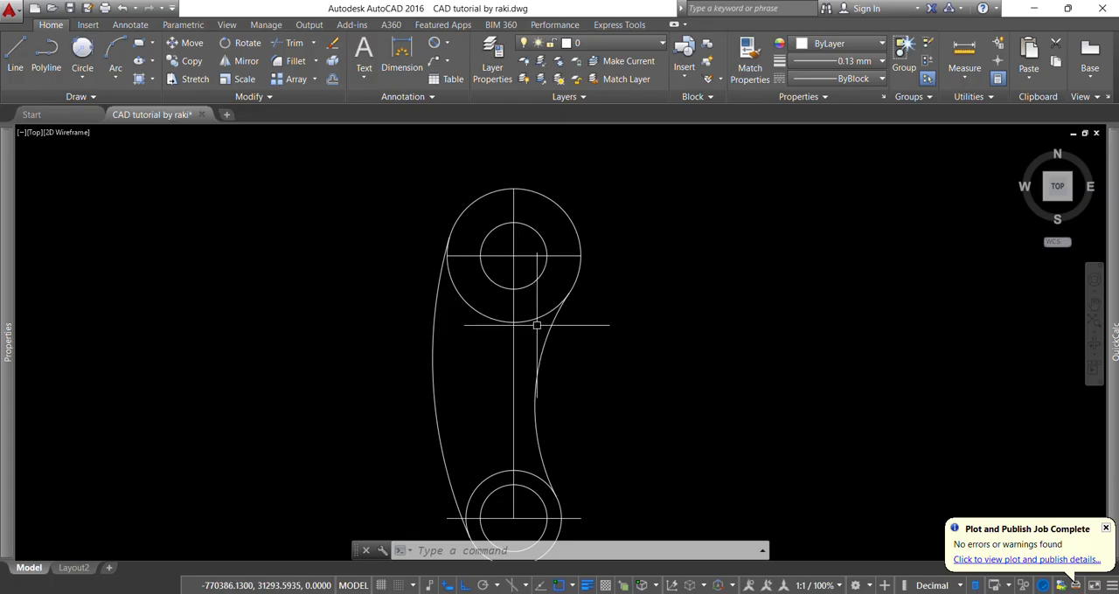
text(c)
key(Return)
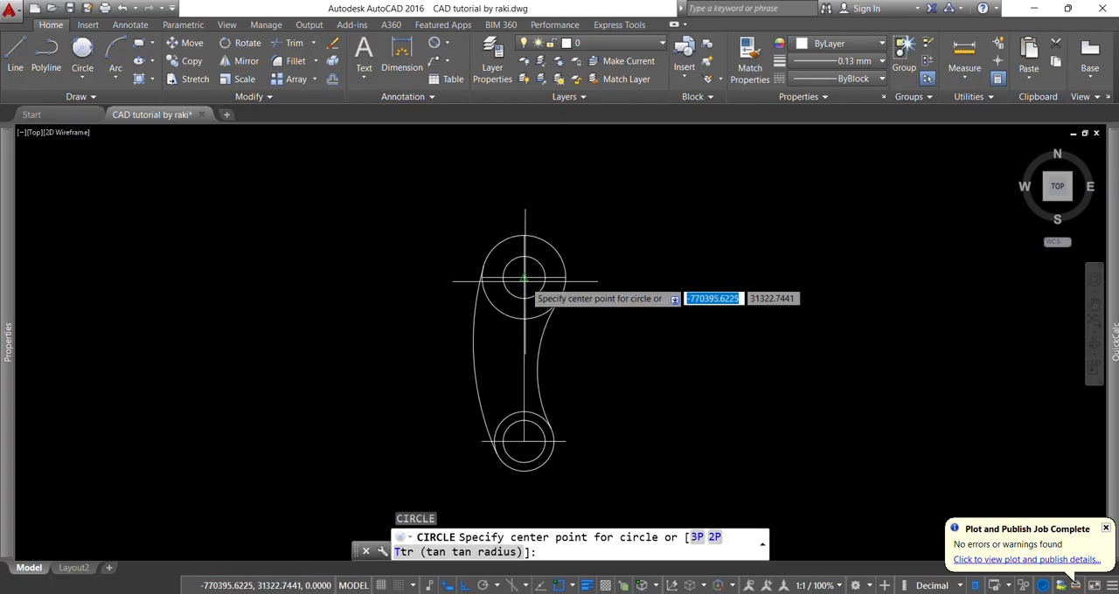
click(524, 279)
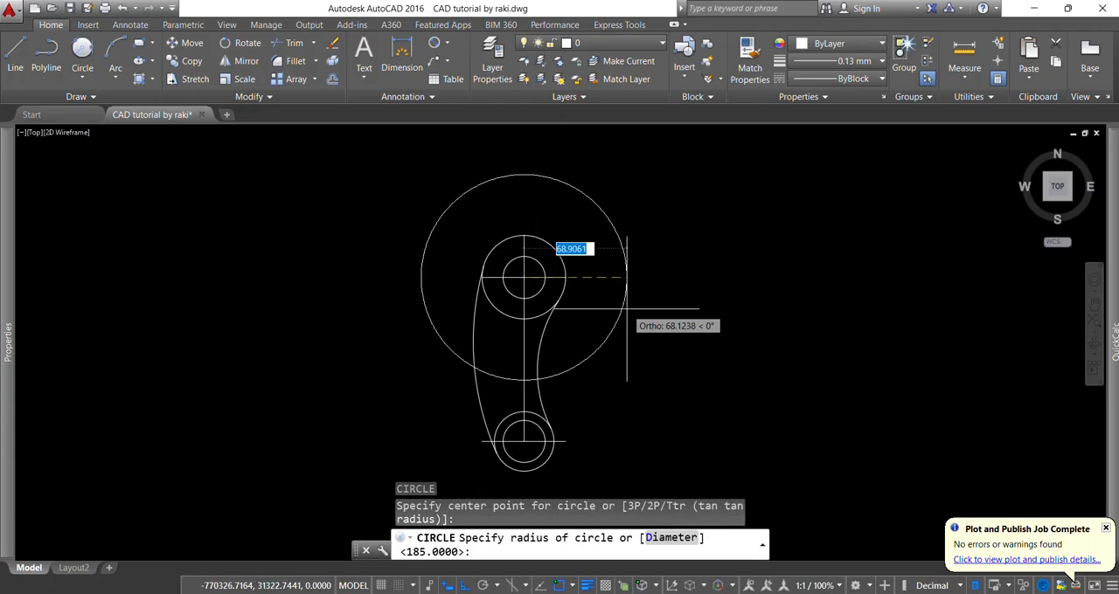
text(40)
key(Return)
- Draw a concentric circle with a radius of 28 mm around the lower hole
scroll(603, 317, down, 2)
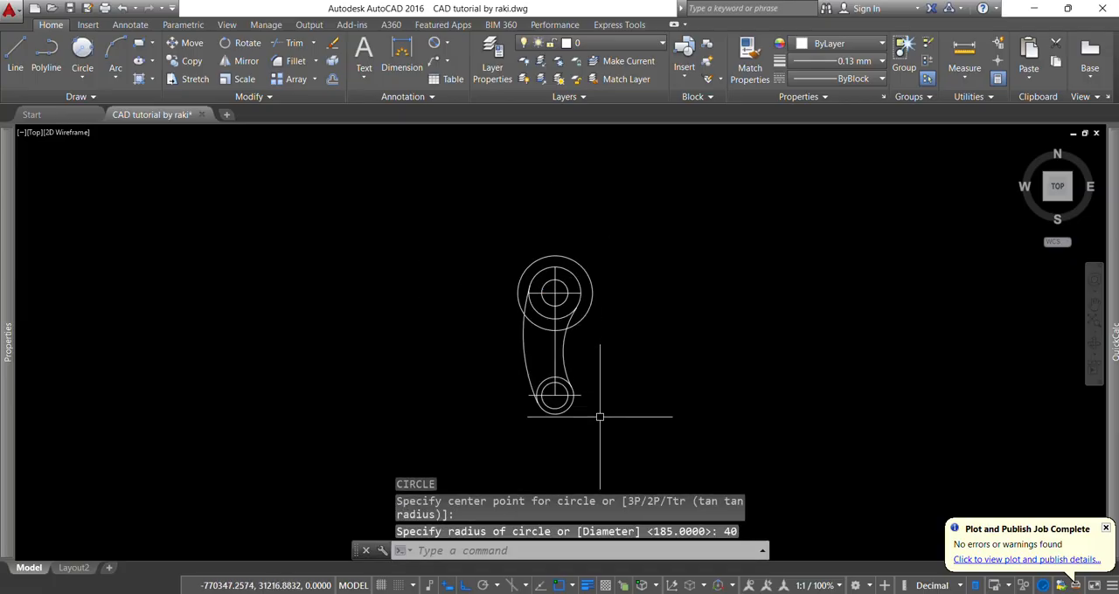
scroll(598, 429, up, 2)
text(c)
key(Return)
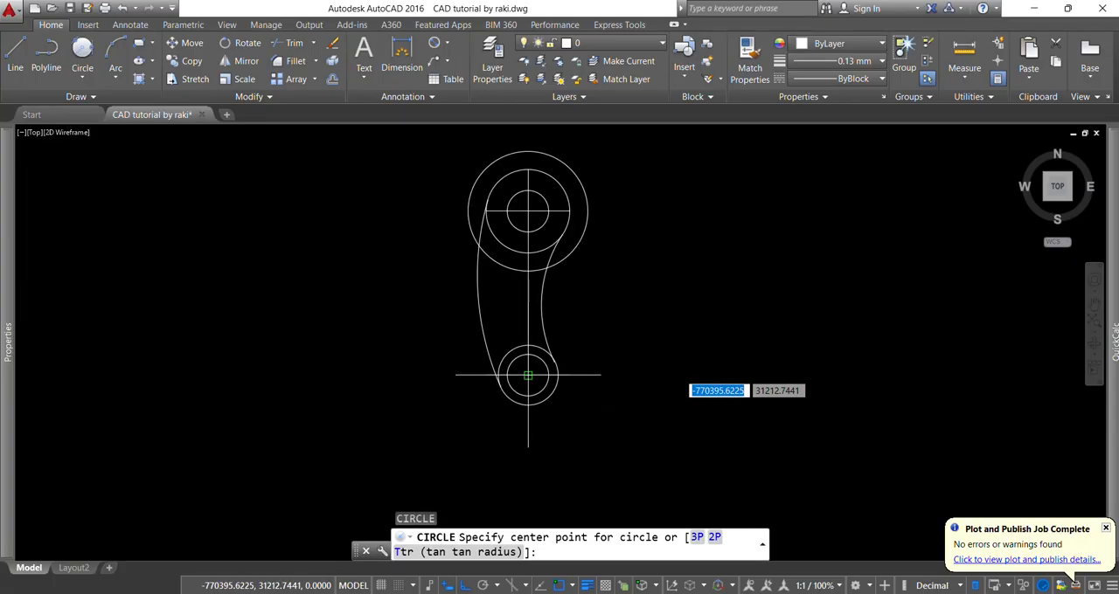
click(527, 376)
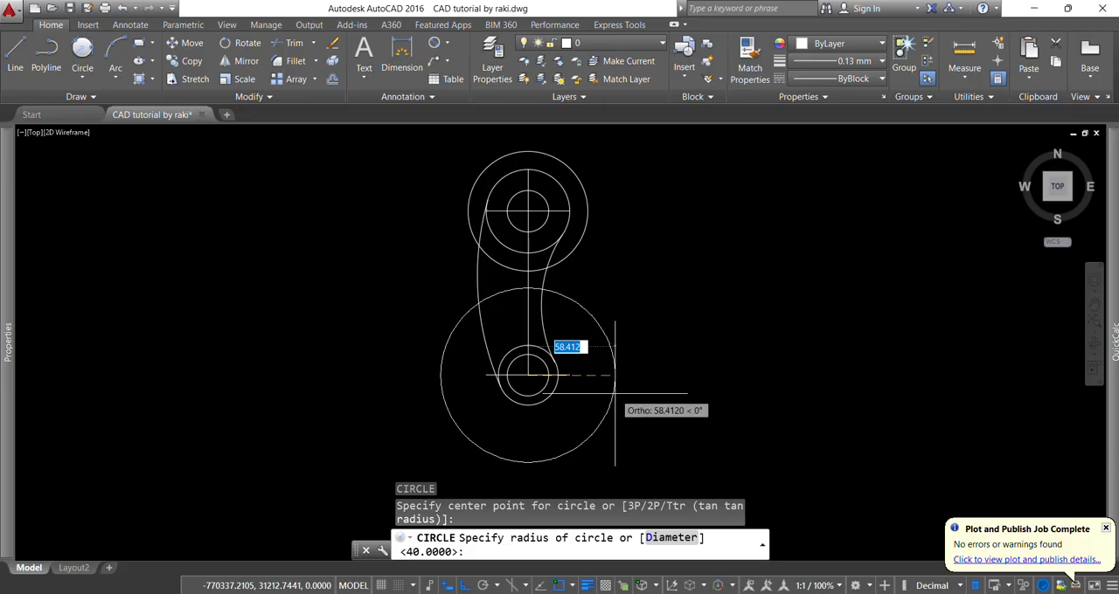
key(Return)
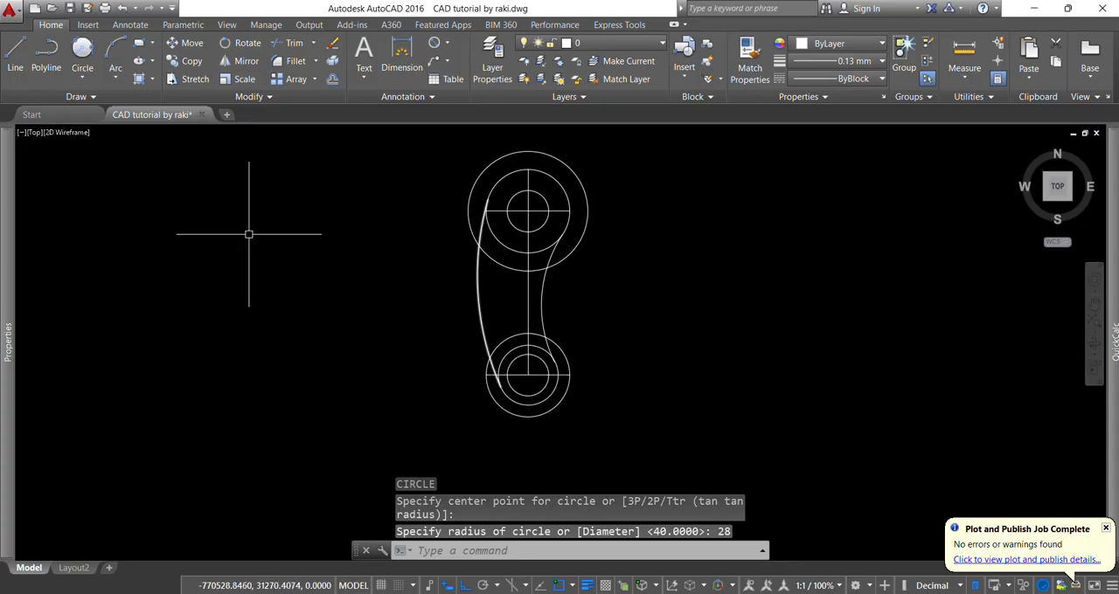
- Draw a 140 mm radius circle tangent to the left sides of the 40 mm and 28 mm radius outermost circles
click(82, 77)
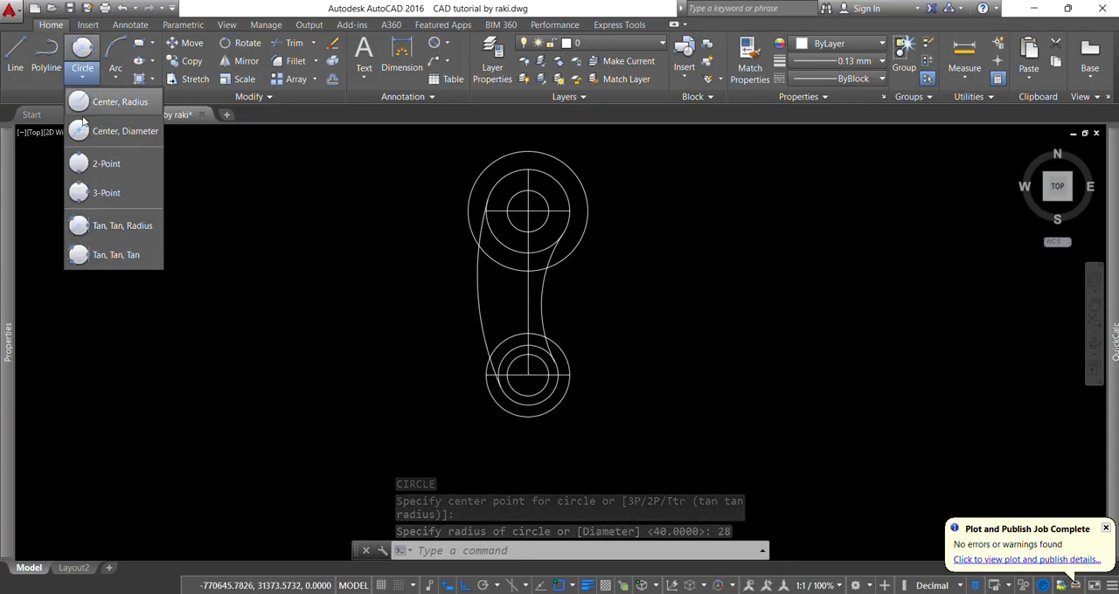
click(87, 254)
click(85, 77)
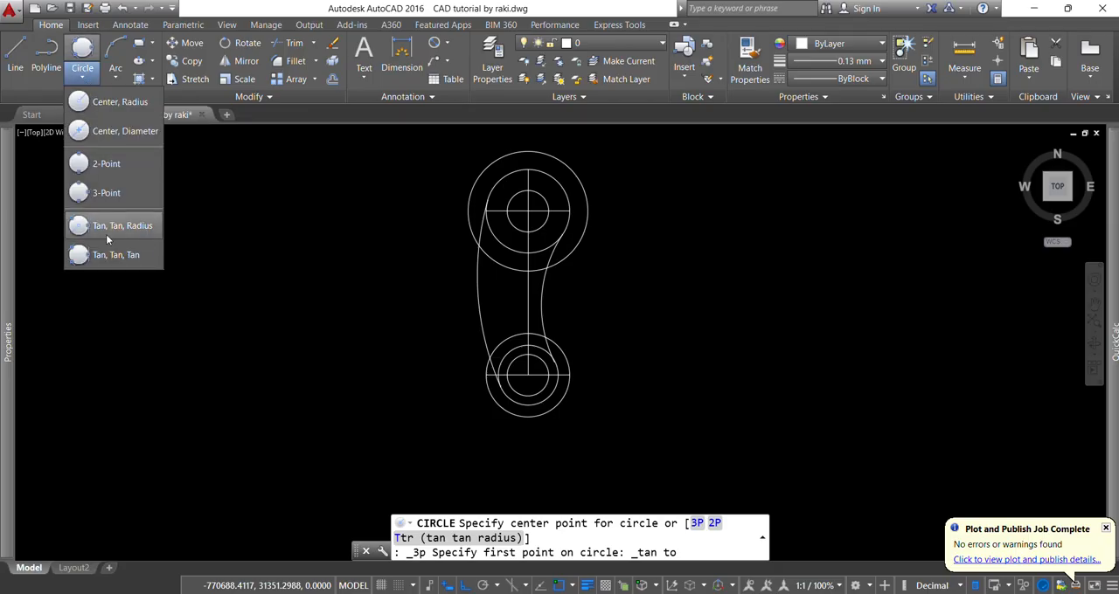
click(108, 231)
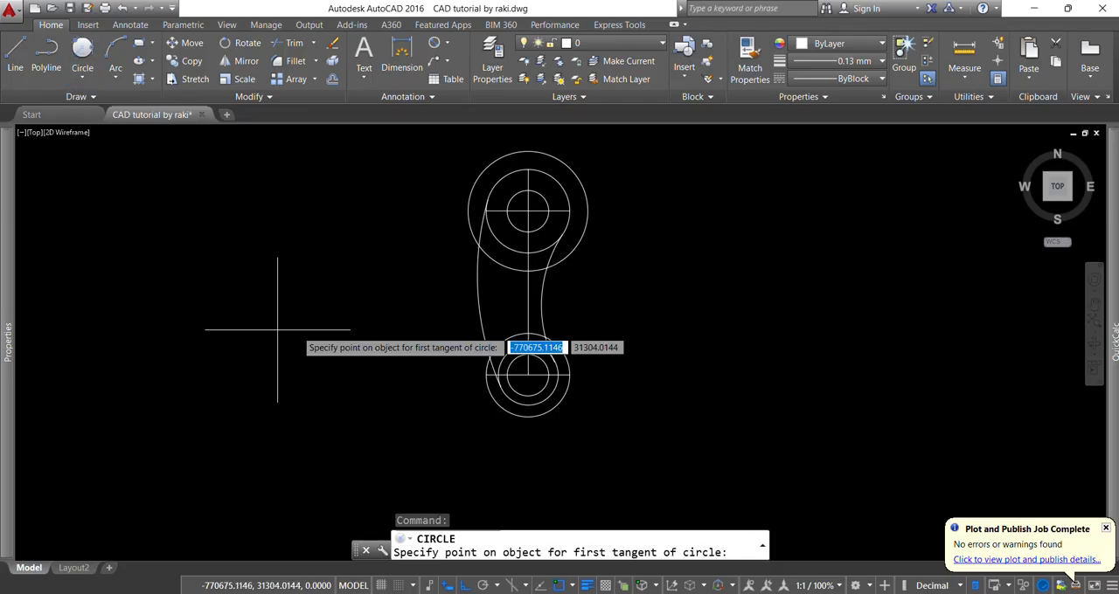
click(468, 197)
click(498, 404)
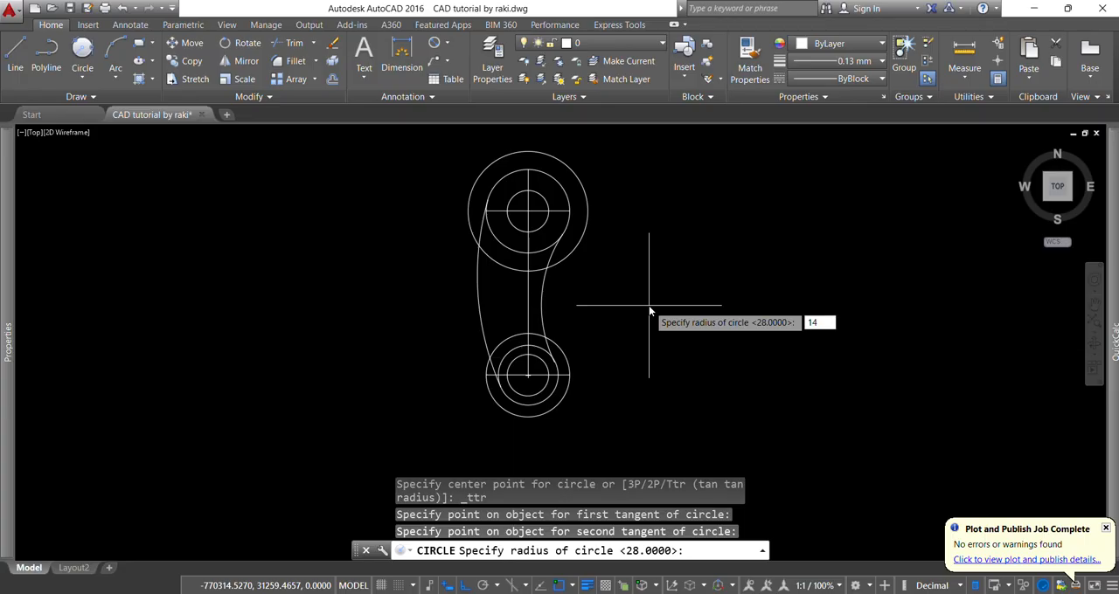
text(140)
key(Return)
- Trim the 140 mm radius circle, keeping only its left arc between the upper and lower outermost circles
scroll(648, 305, down, 2)
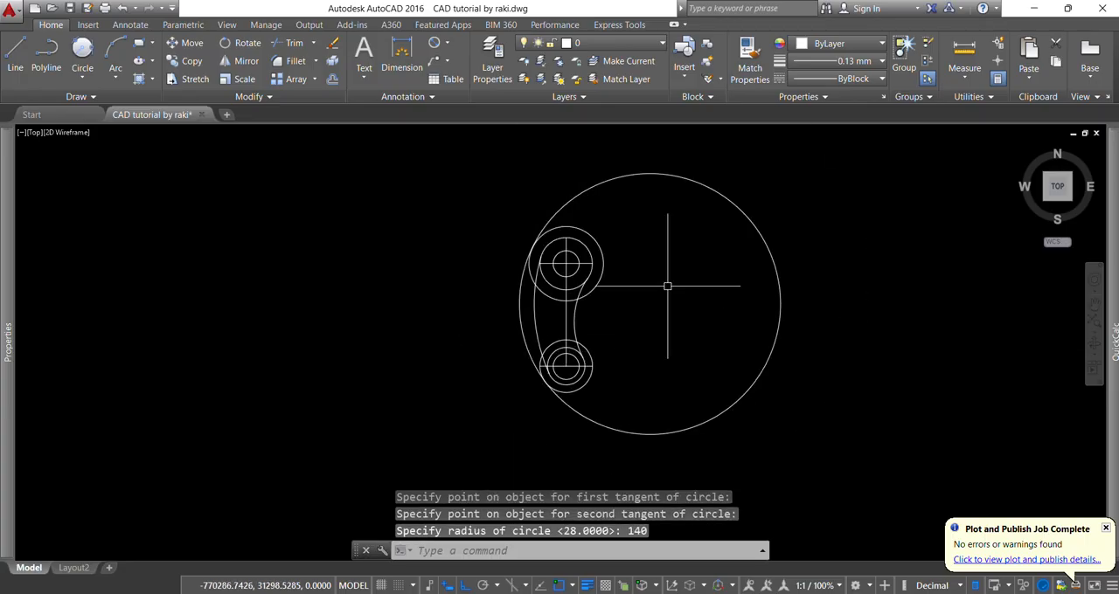
key(Return)
key(Return)
click(622, 178)
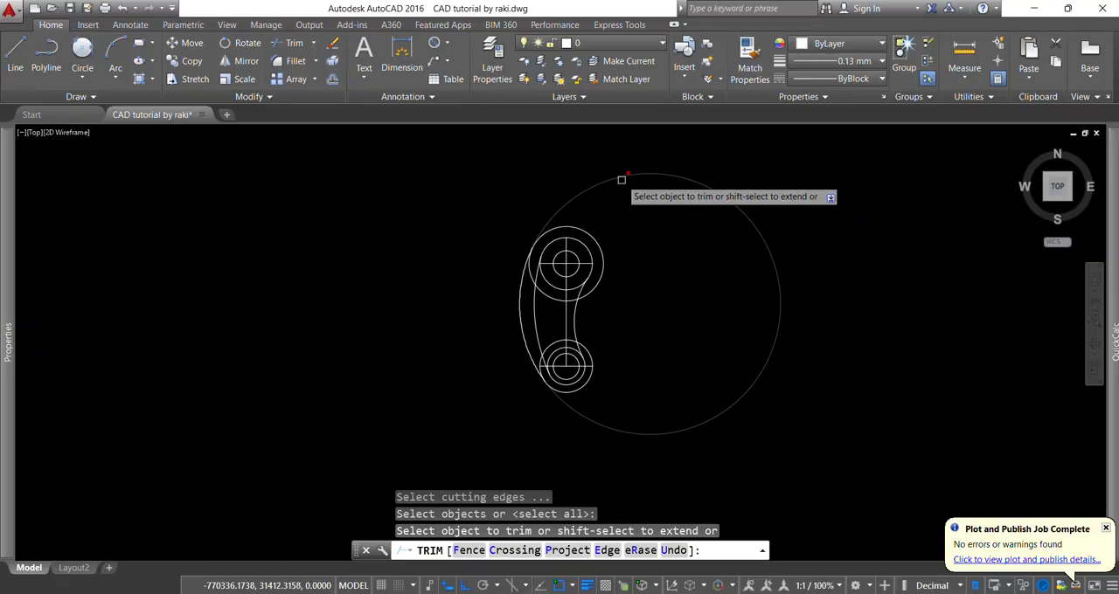
key(Escape)
key(Escape)
key(Escape)
key(Escape)
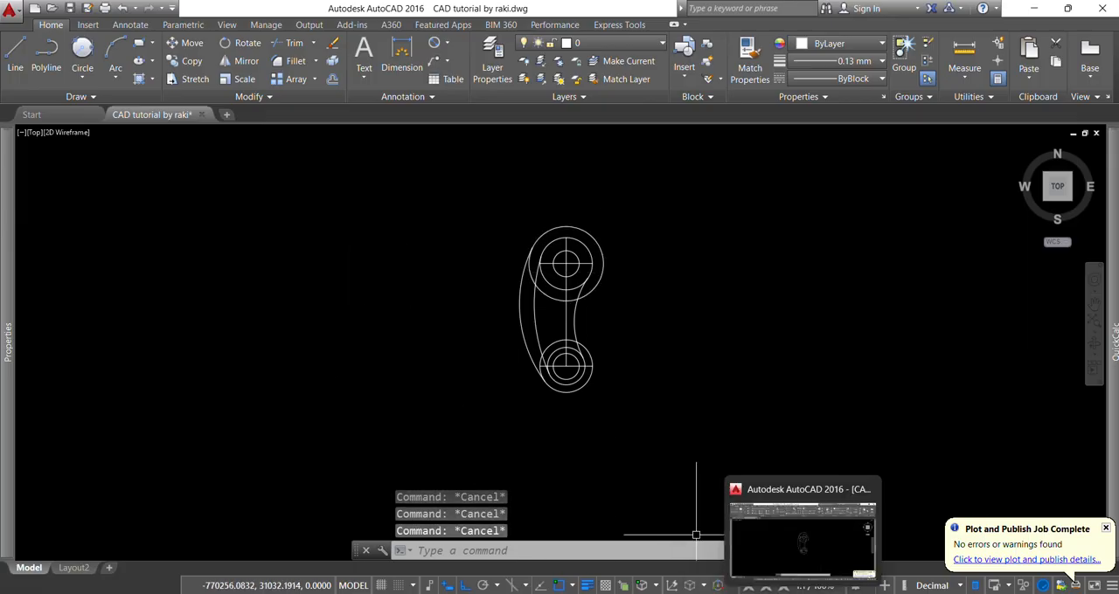
- Try a 140 mm radius circle tangent to the facing right sides of the upper and lower outermost circles, and erase it
click(772, 592)
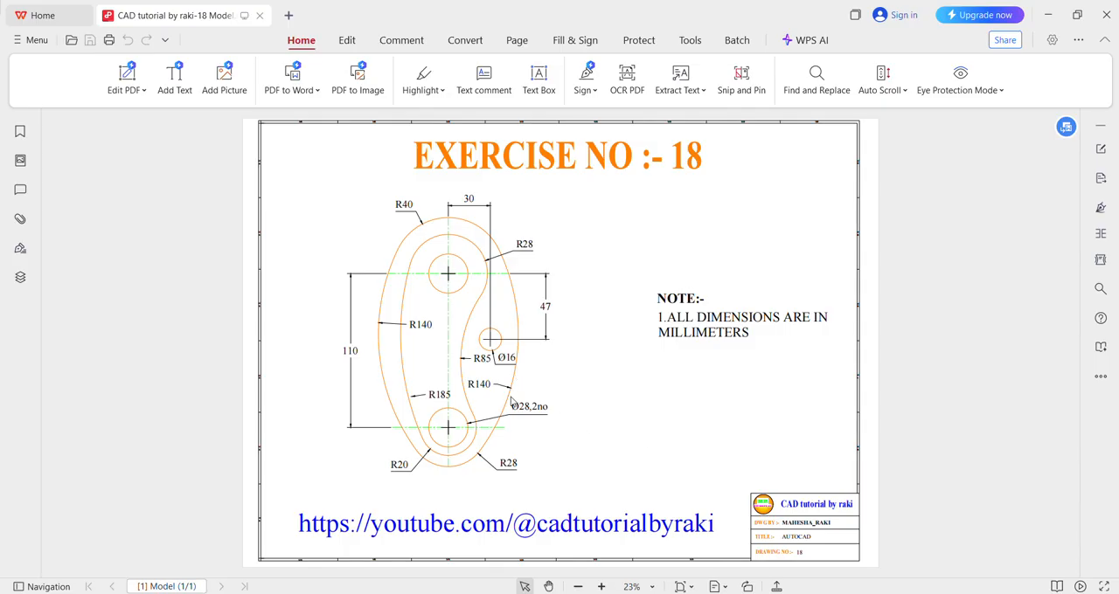
click(803, 593)
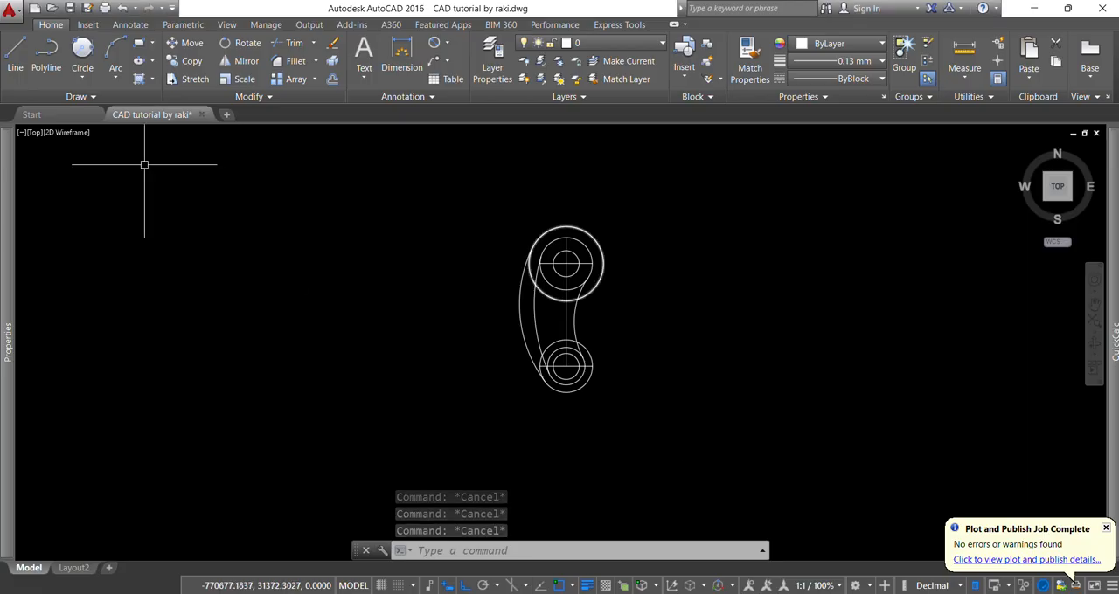
click(91, 80)
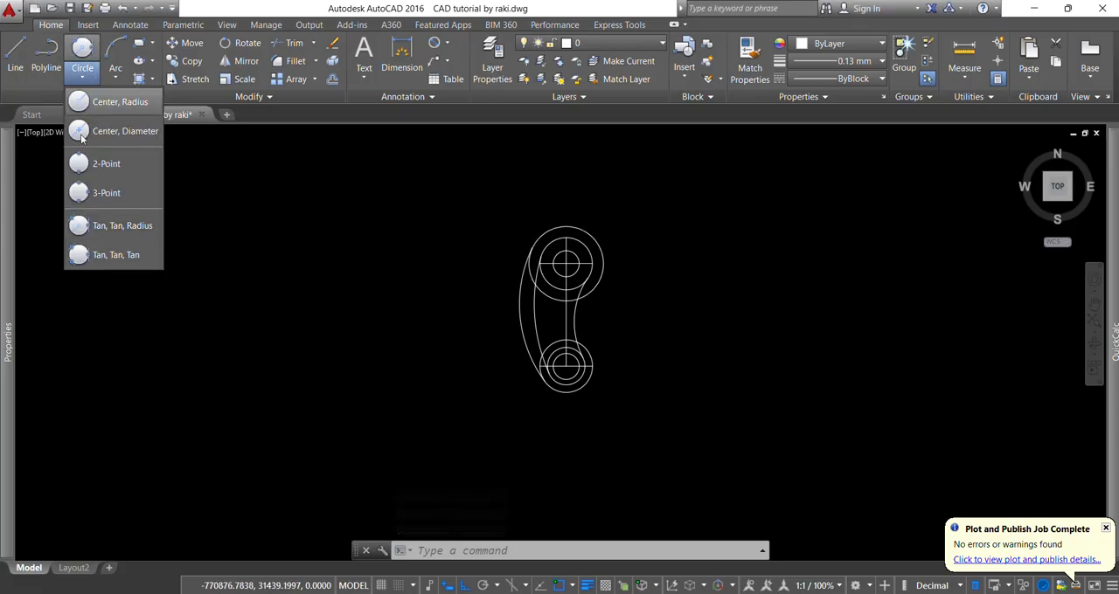
click(111, 229)
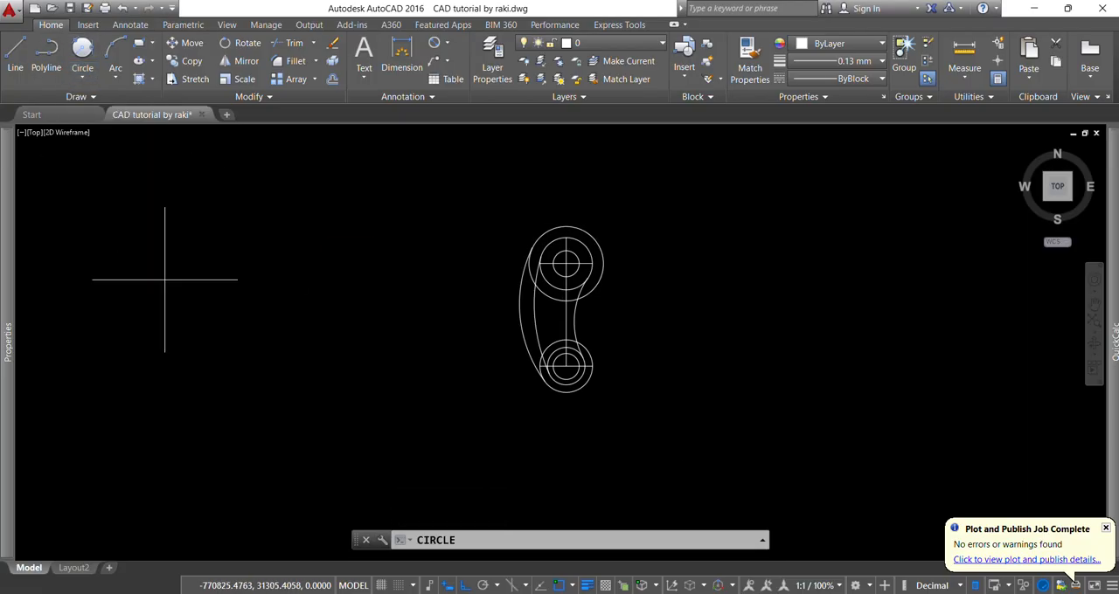
click(598, 292)
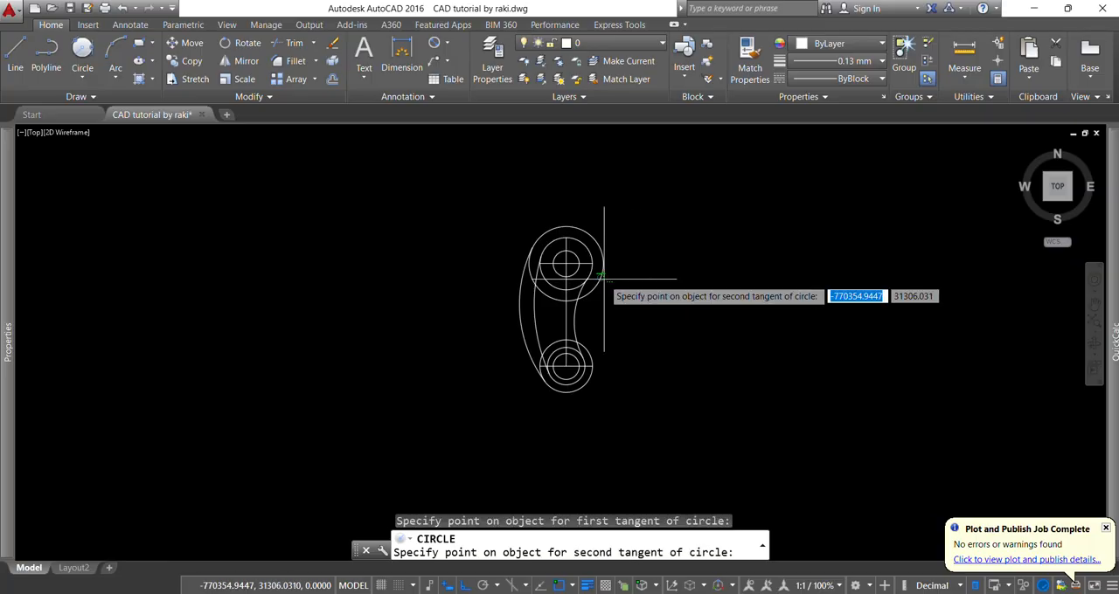
click(593, 359)
key(Return)
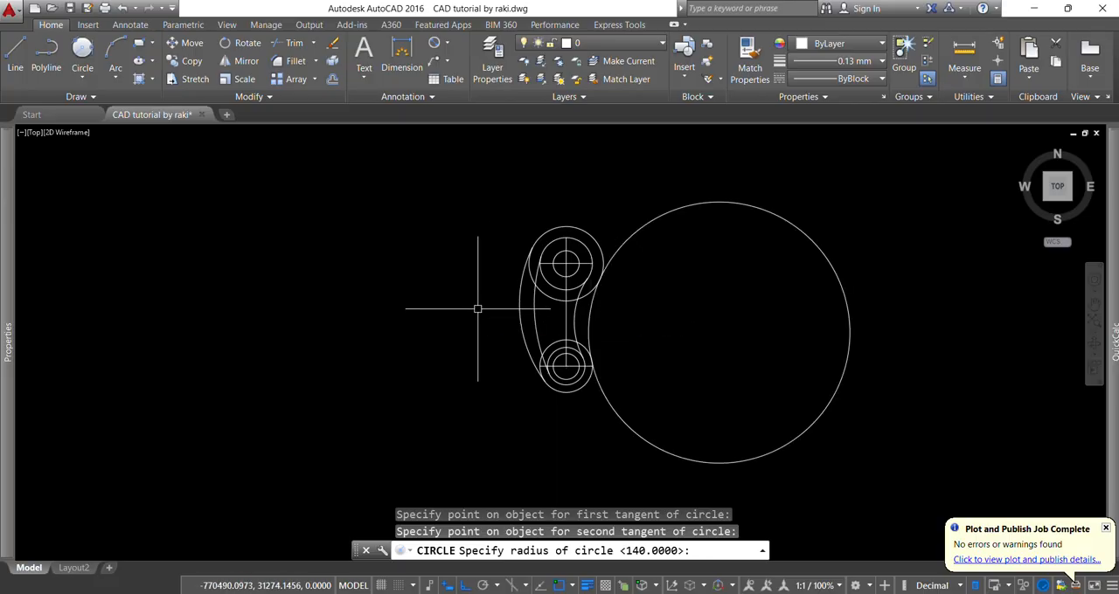
click(668, 220)
key(Delete)
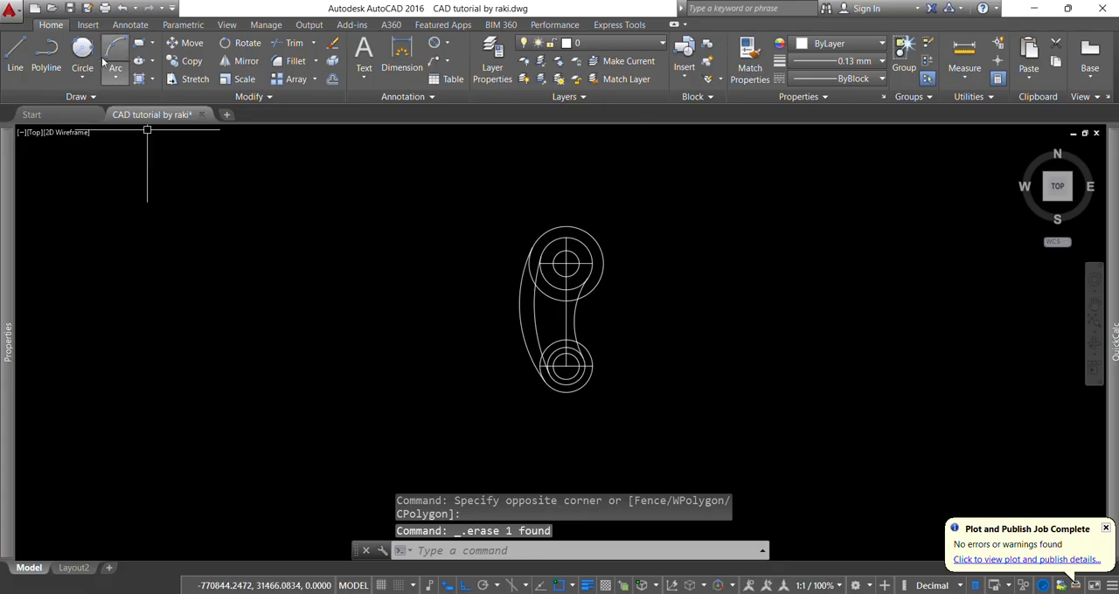
- Draw a 140 mm radius circle enclosing the upper and lower outermost circles, tangent to their outer right sides
click(82, 77)
click(112, 219)
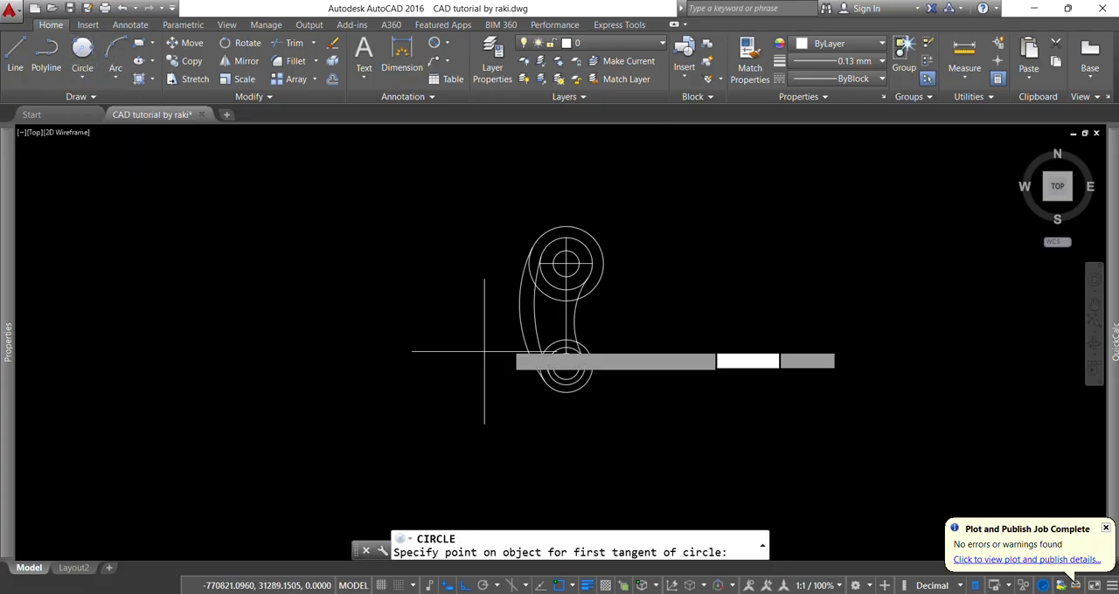
click(596, 237)
click(585, 380)
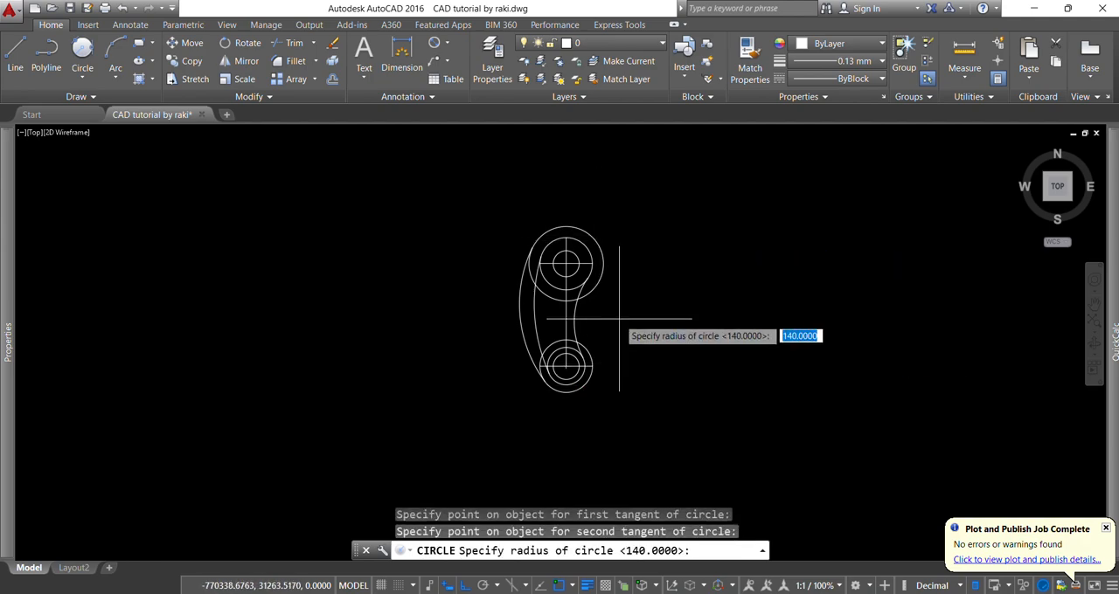
key(Return)
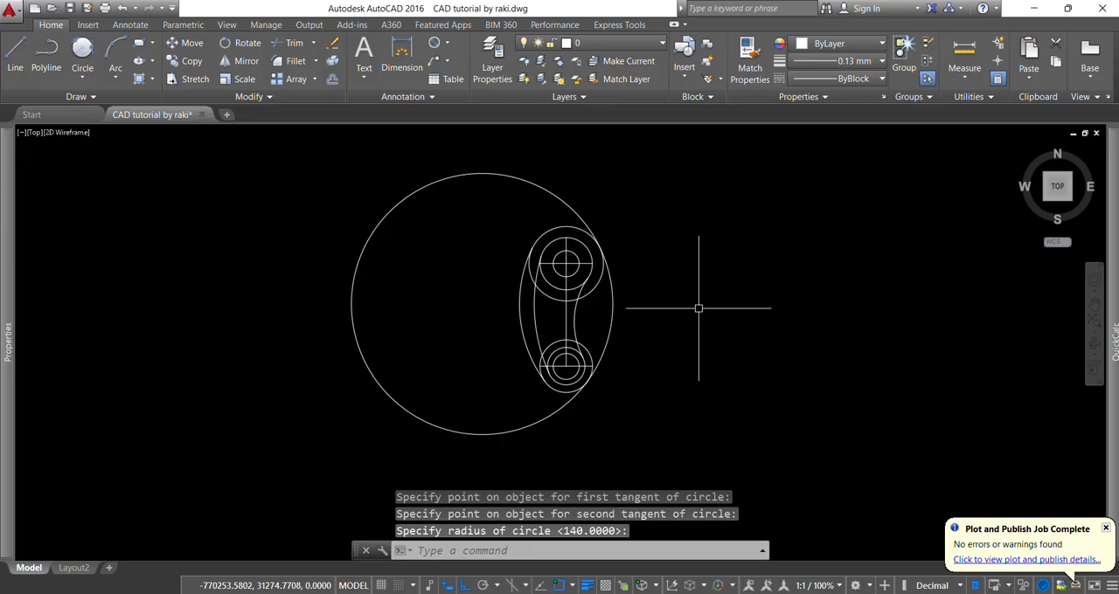
- Trim the second 140 mm radius circle, keeping only its right arc between the upper and lower outermost circles
text(tr)
key(Return)
key(Return)
click(570, 203)
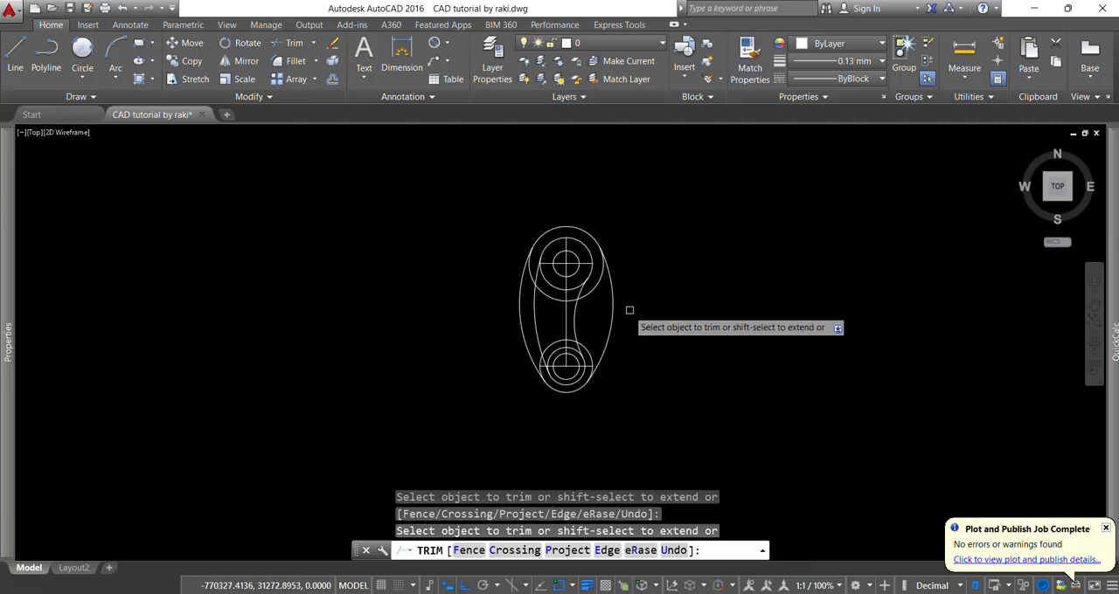
- Trim the inner part of the upper 40 mm radius circle, and erase the leftover arc inside the profile
scroll(588, 283, up, 3)
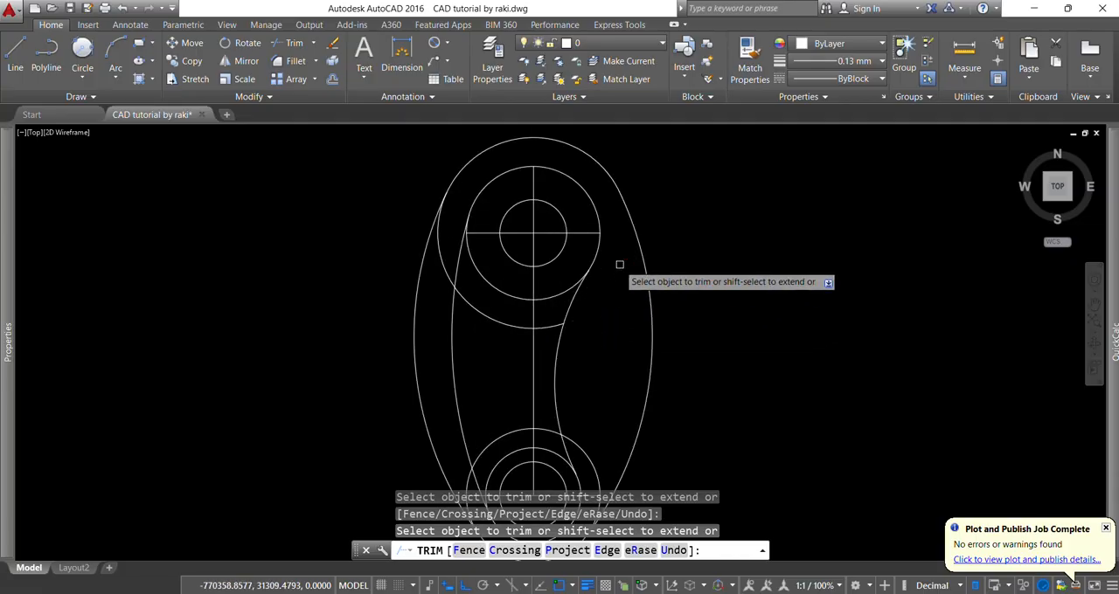
scroll(619, 265, down, 2)
scroll(519, 280, up, 2)
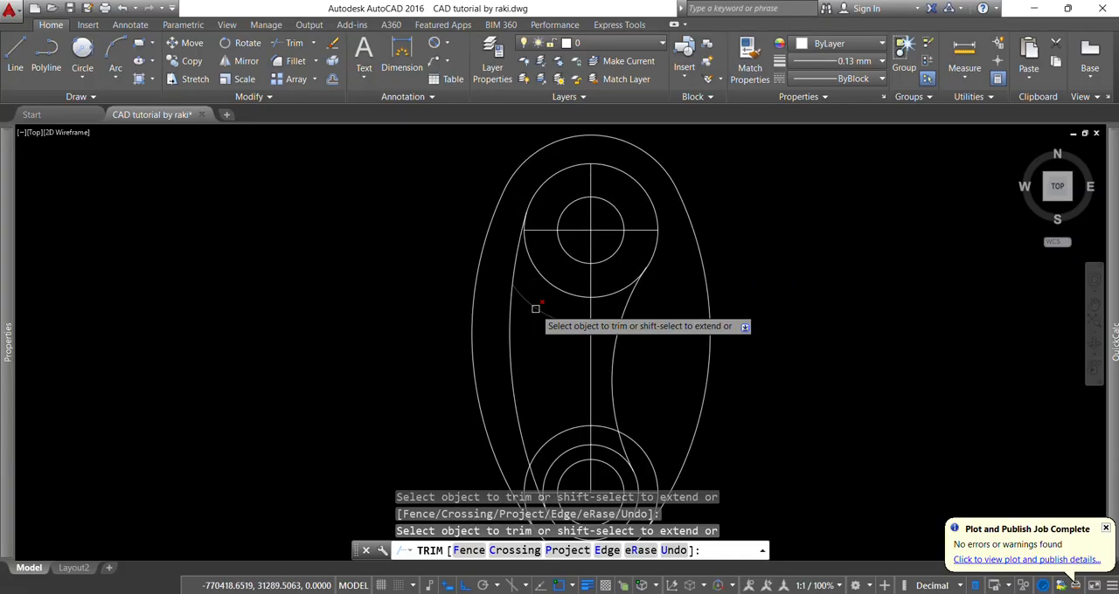
key(Escape)
key(Escape)
key(Escape)
click(575, 319)
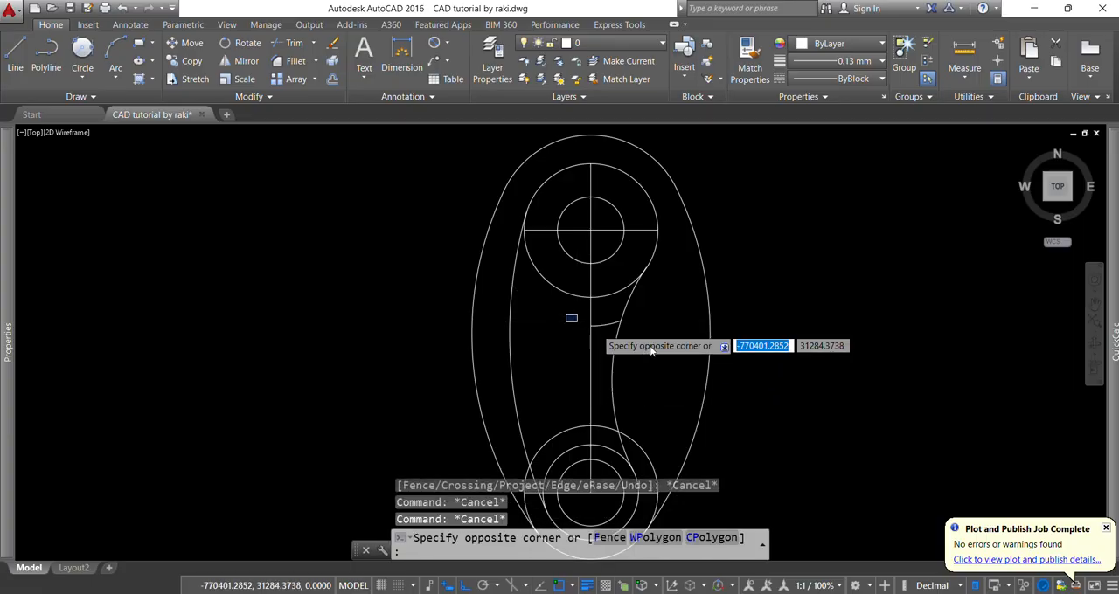
click(661, 355)
key(Delete)
- Trim the inner part of the lower 28 mm radius outermost circle, and erase the leftover arc above the lower hole
scroll(612, 363, down, 2)
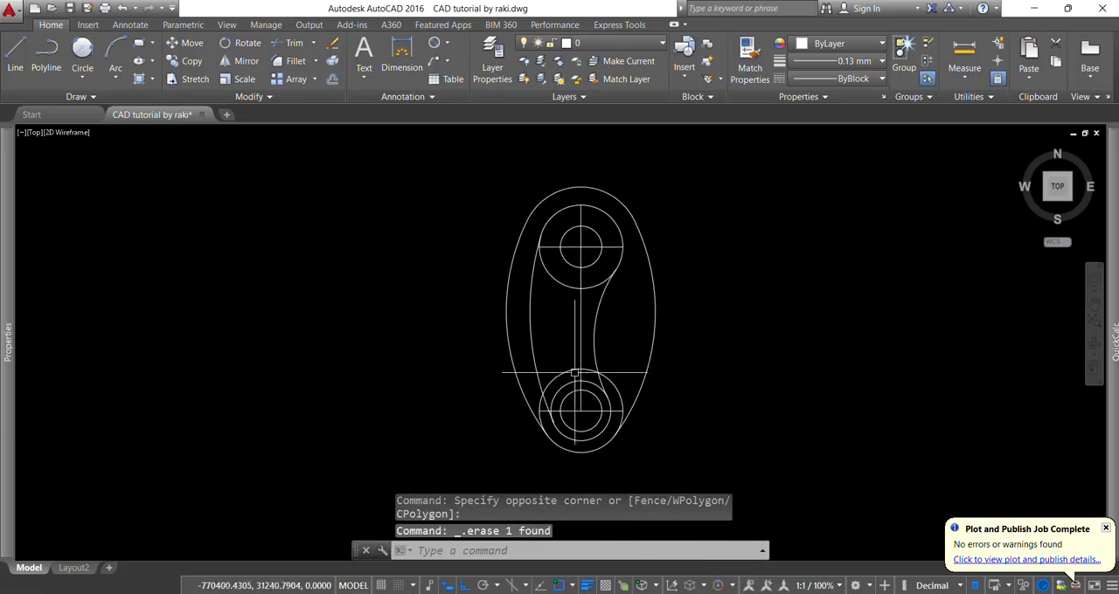
scroll(575, 374, up, 2)
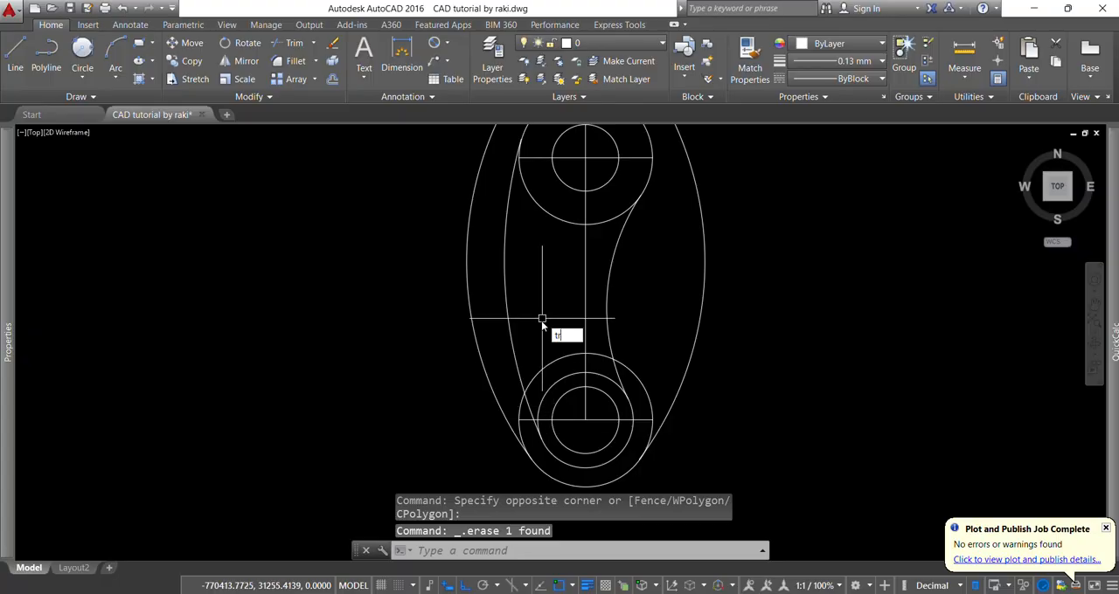
key(Return)
scroll(519, 407, up, 3)
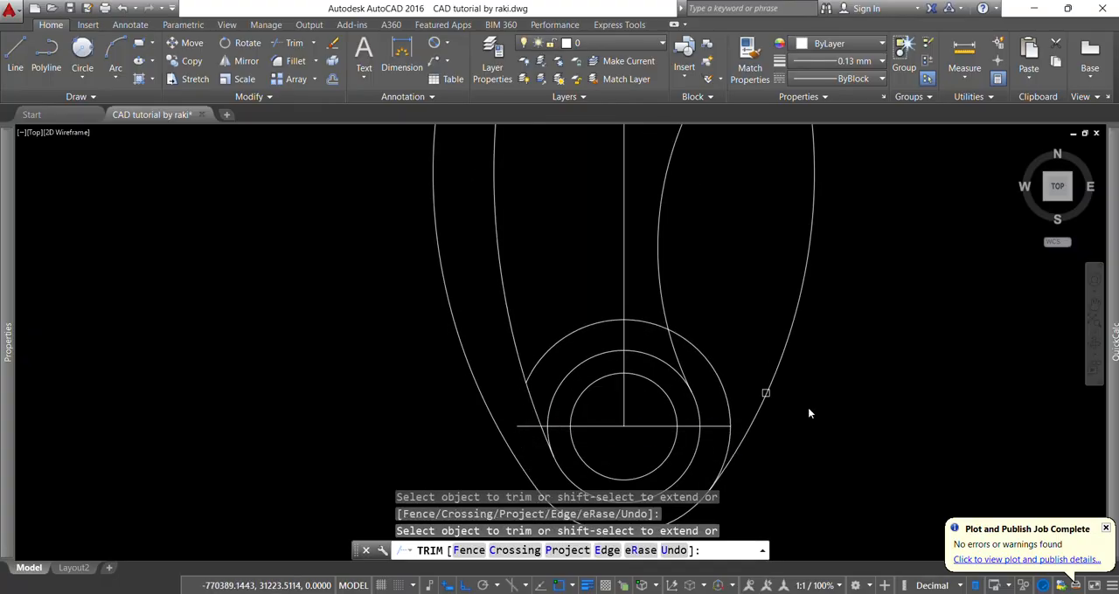
click(728, 407)
click(731, 437)
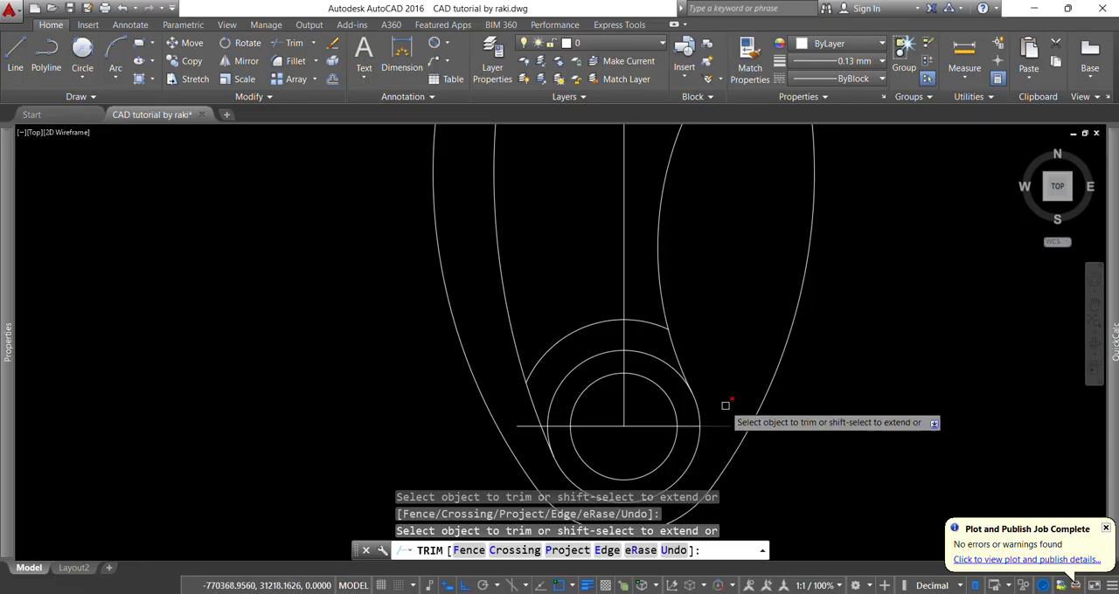
key(Escape)
key(Escape)
click(642, 324)
click(637, 308)
key(Delete)
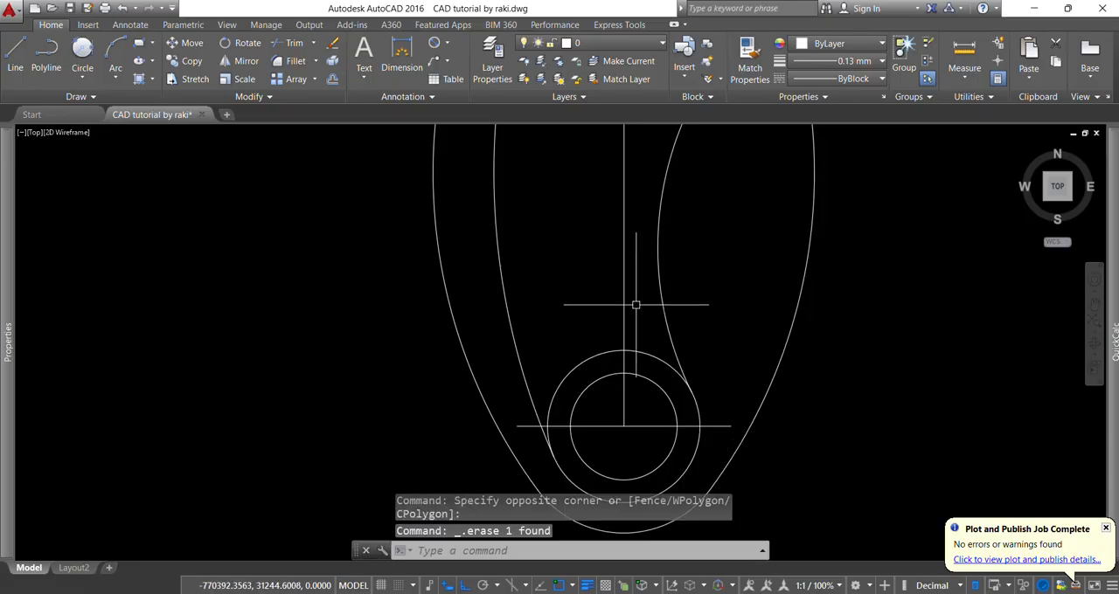
- Trim the lower 20 mm radius circle's upper part between the two tangent arcs of the inner profile
scroll(534, 374, down, 2)
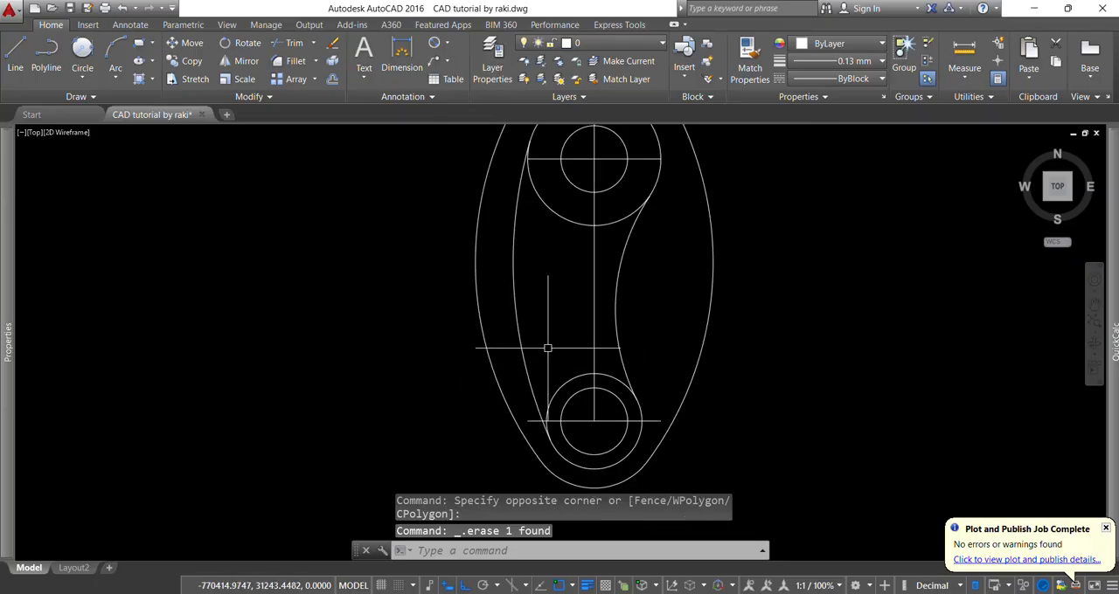
key(Return)
key(Return)
scroll(544, 393, up, 3)
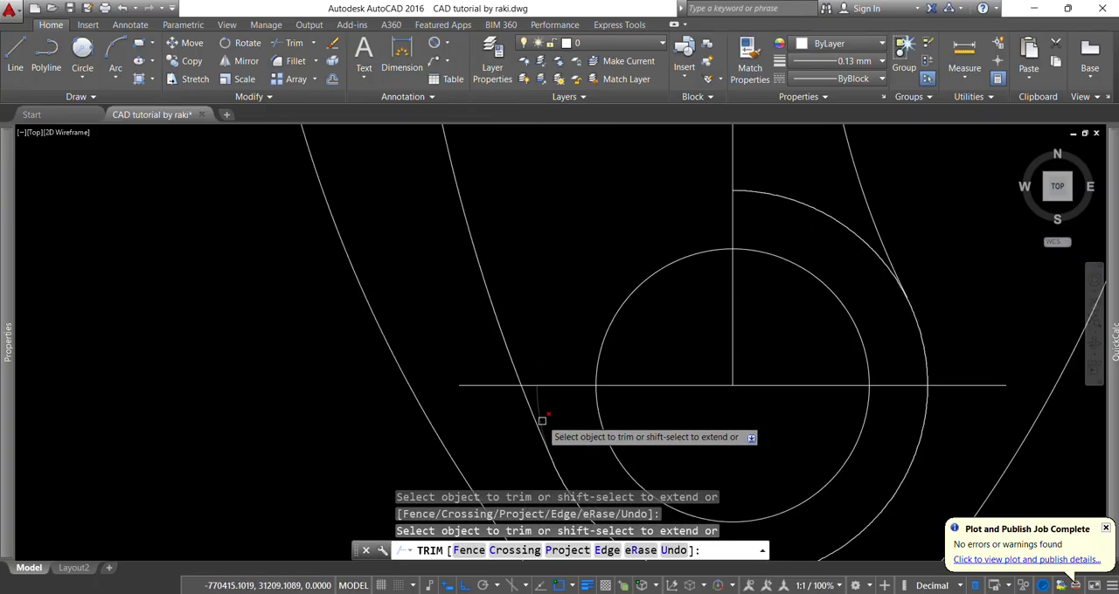
scroll(540, 399, down, 2)
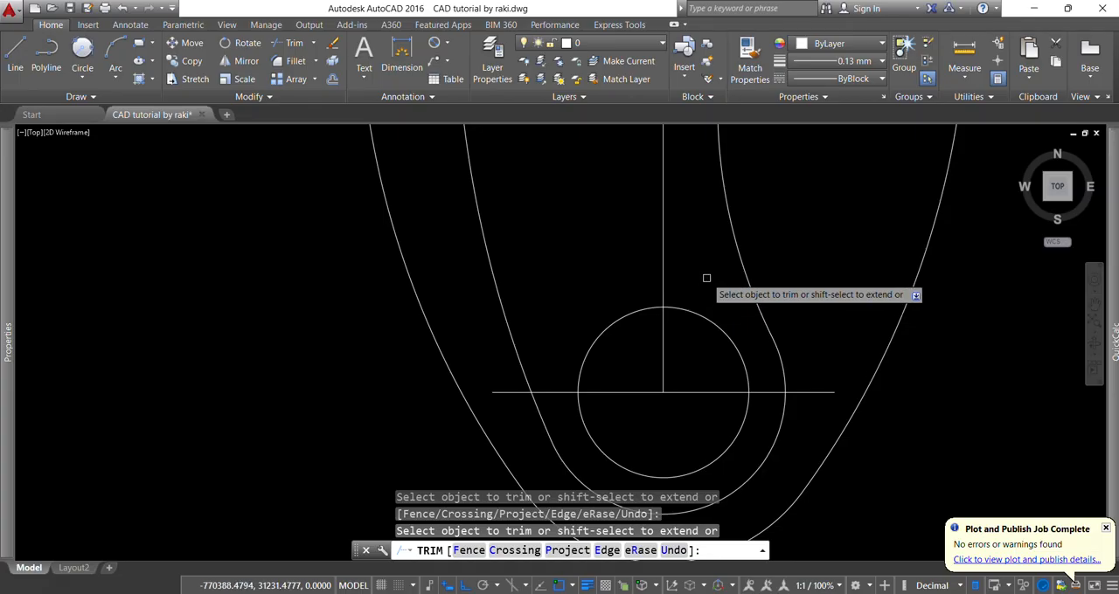
scroll(679, 318, down, 2)
- Trim the upper 28 mm radius circle's lower part between the two tangent arcs of the inner profile
scroll(665, 233, up, 6)
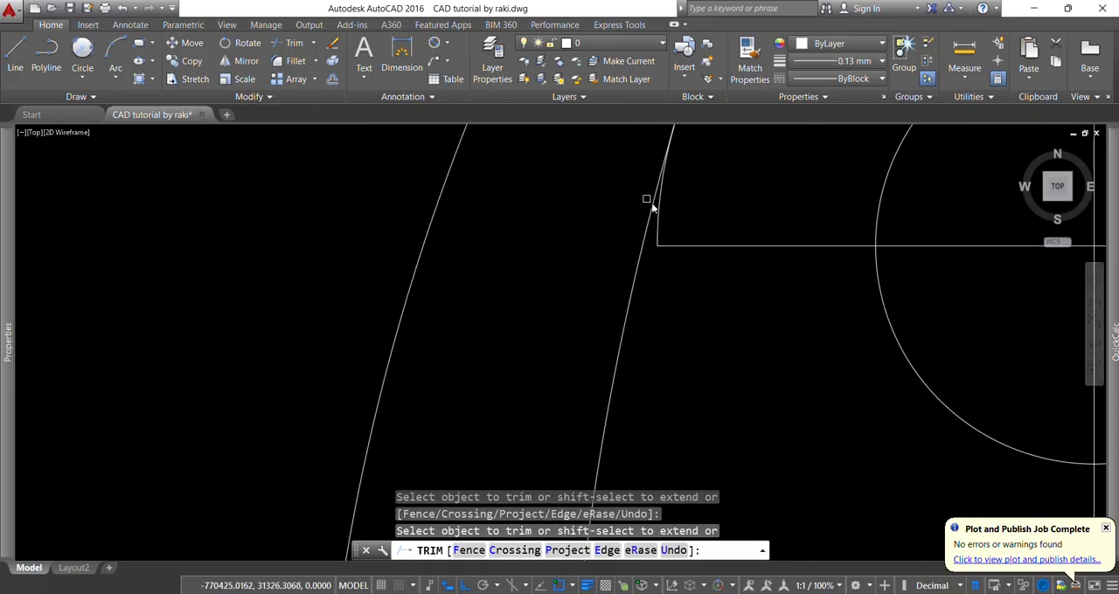
scroll(594, 253, down, 6)
scroll(752, 339, up, 2)
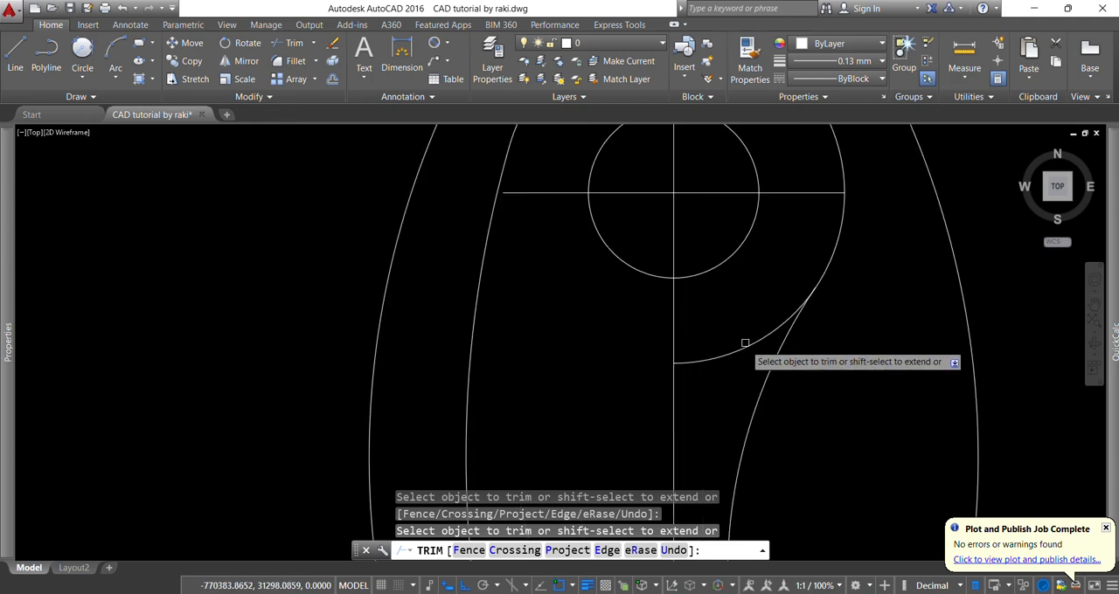
click(738, 371)
click(736, 325)
scroll(624, 320, down, 6)
key(Escape)
key(Escape)
key(Escape)
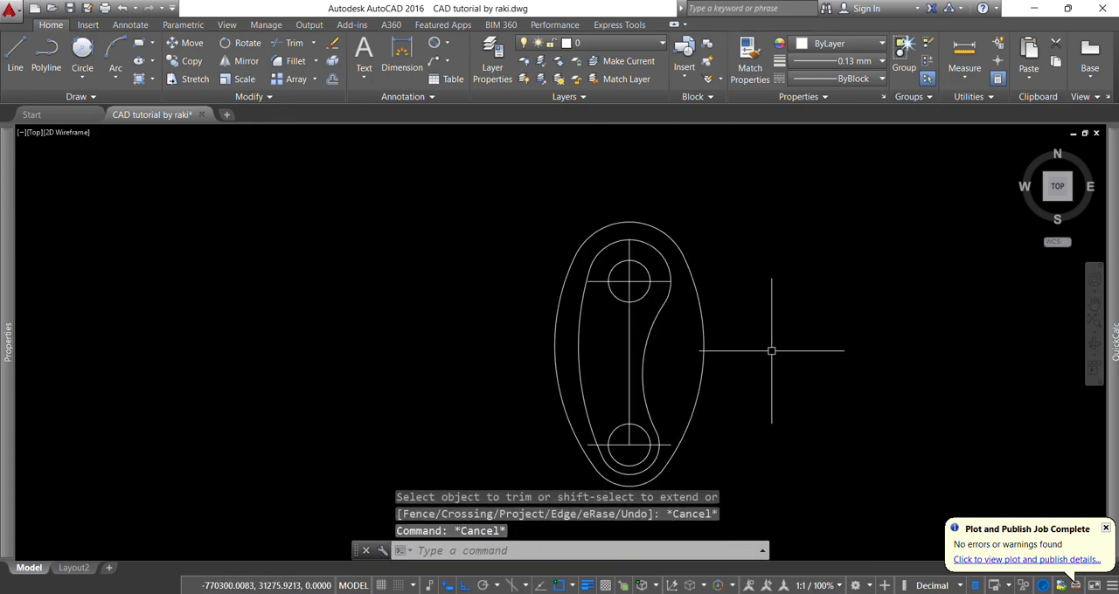
- Extend the vertical centre line and both horizontal centre lines out to the outer contour
scroll(648, 381, up, 2)
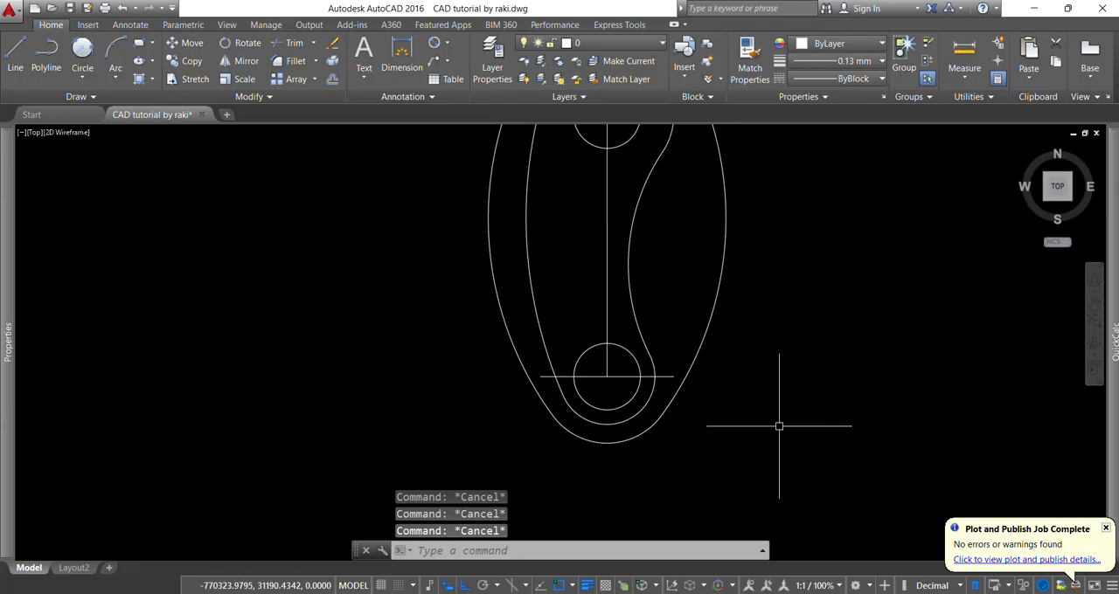
key(Return)
key(Return)
click(606, 394)
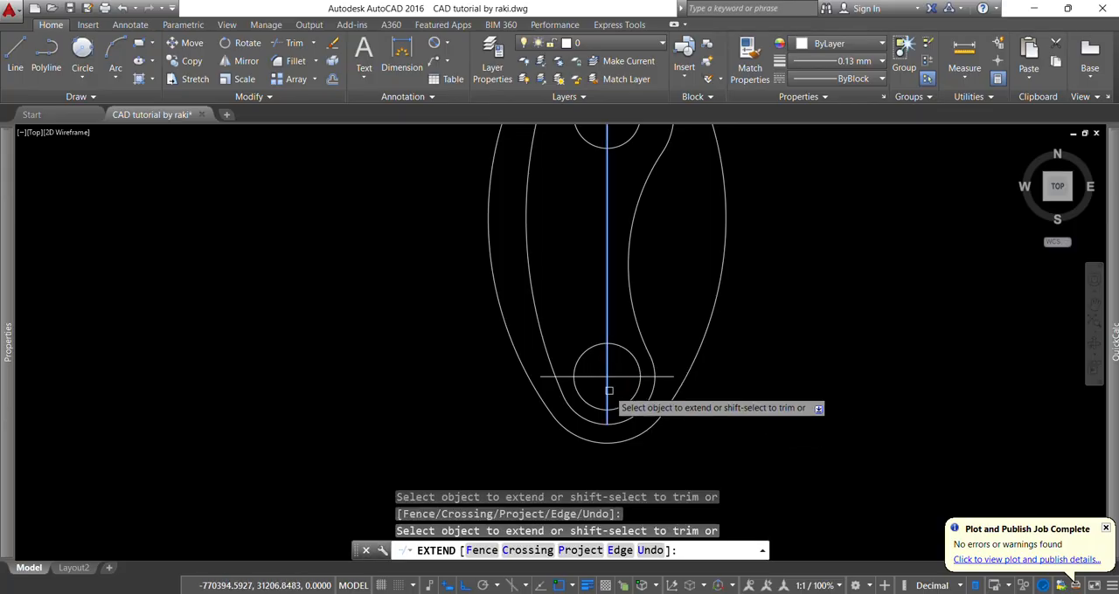
scroll(618, 330, up, 4)
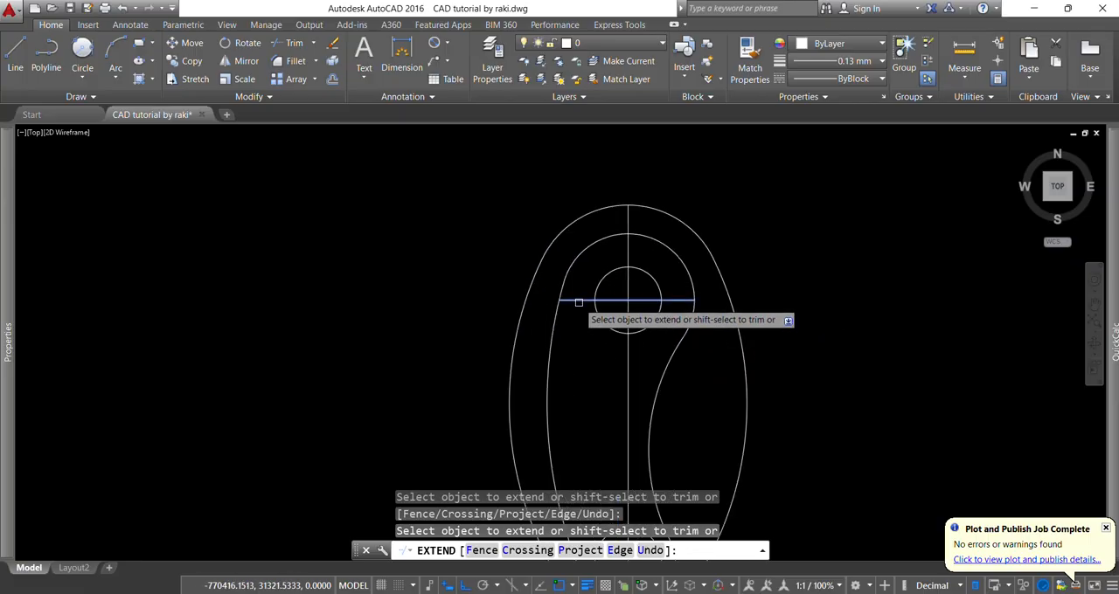
scroll(651, 345, down, 3)
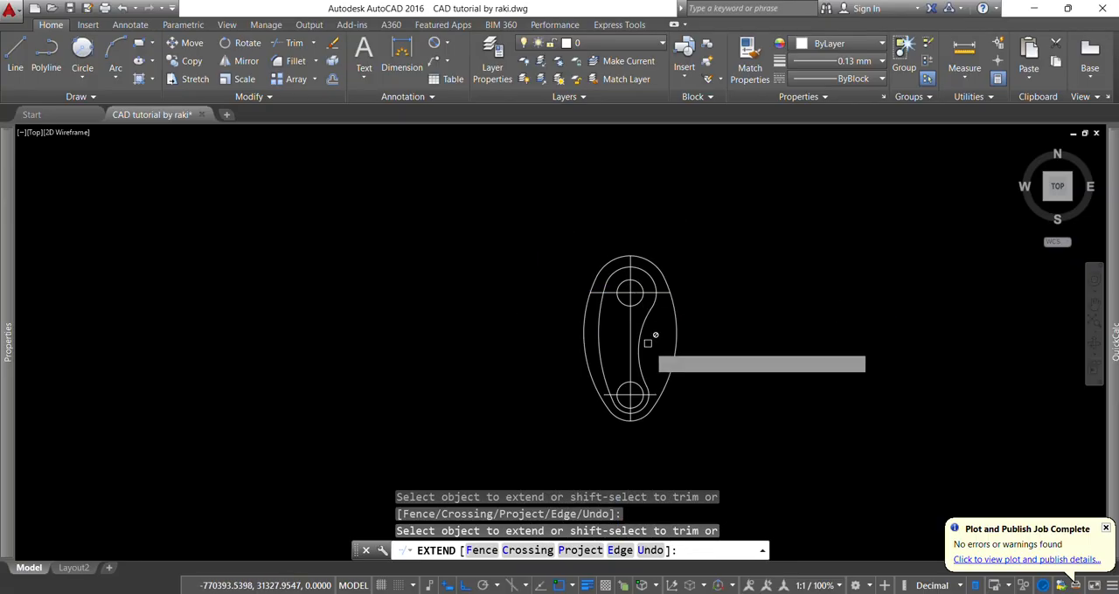
scroll(642, 395, up, 6)
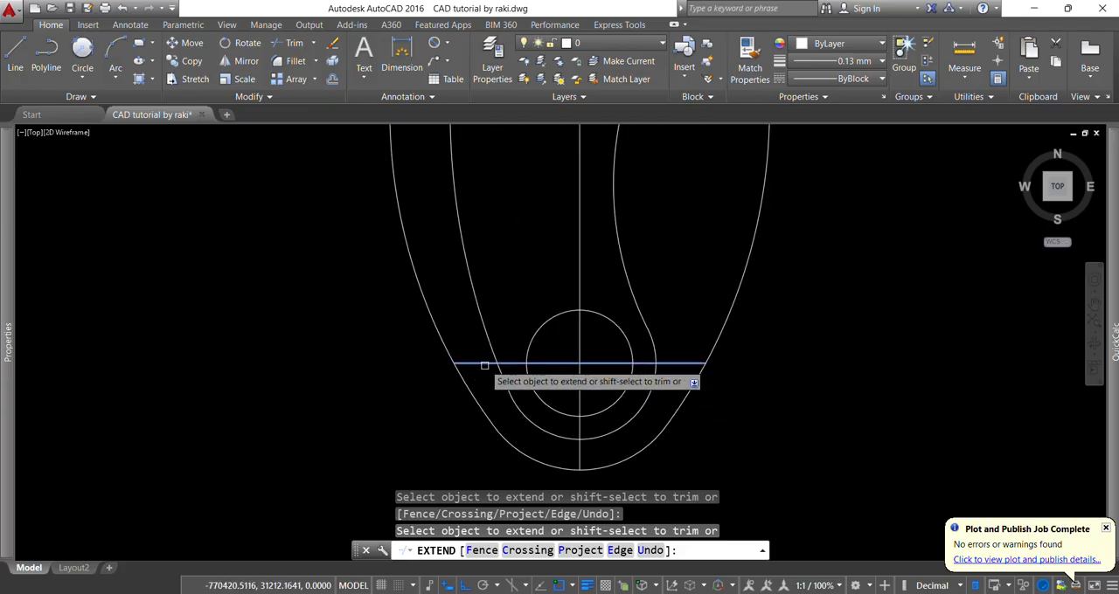
scroll(472, 408, down, 3)
key(Escape)
key(Escape)
key(Escape)
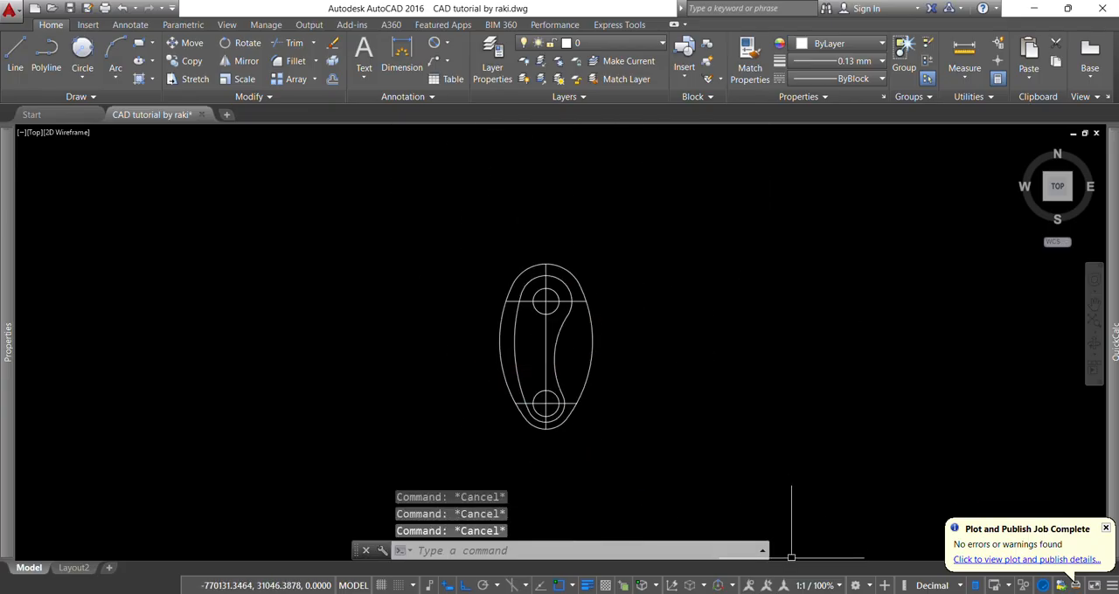
- Check the small hole's position in the WPS reference drawing, and offset AutoCAD's vertical centre line 30 mm to the right
click(778, 593)
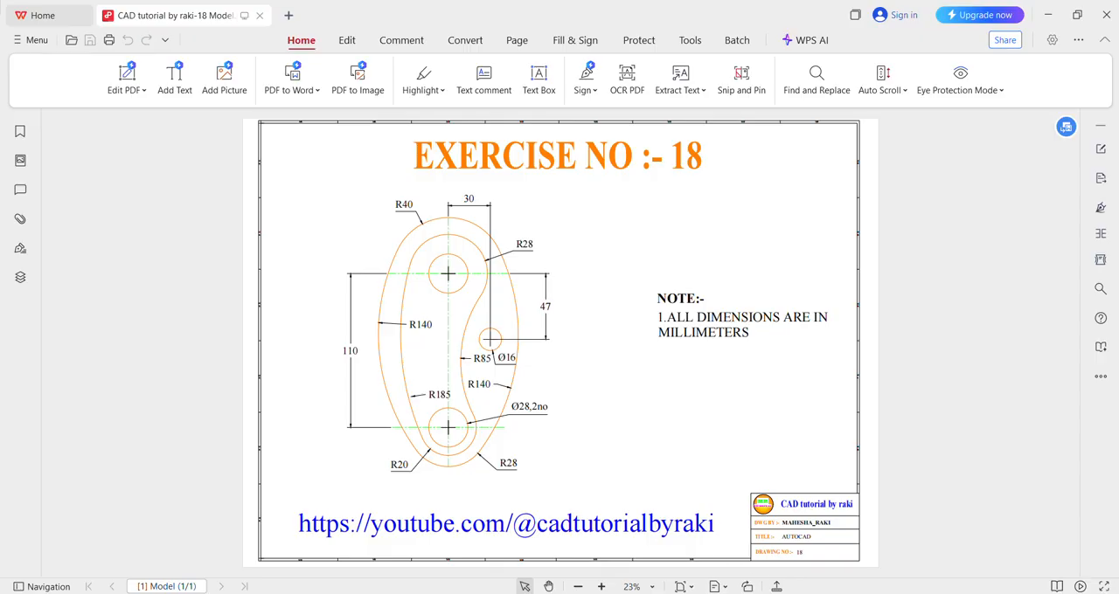
mouse_move(803, 593)
click(794, 561)
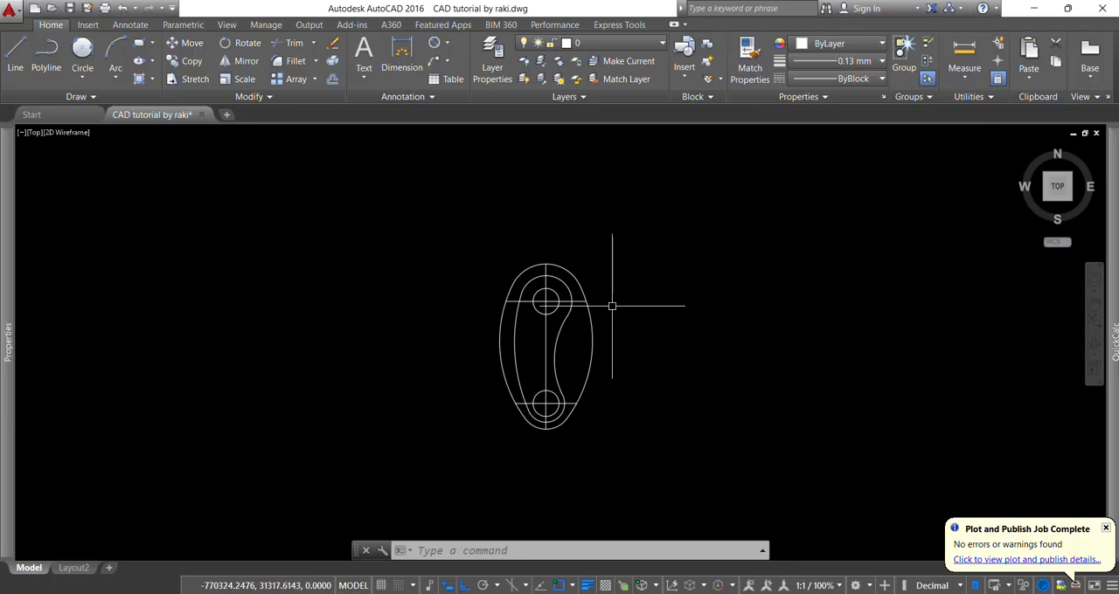
text(o)
key(Return)
text(30)
key(Return)
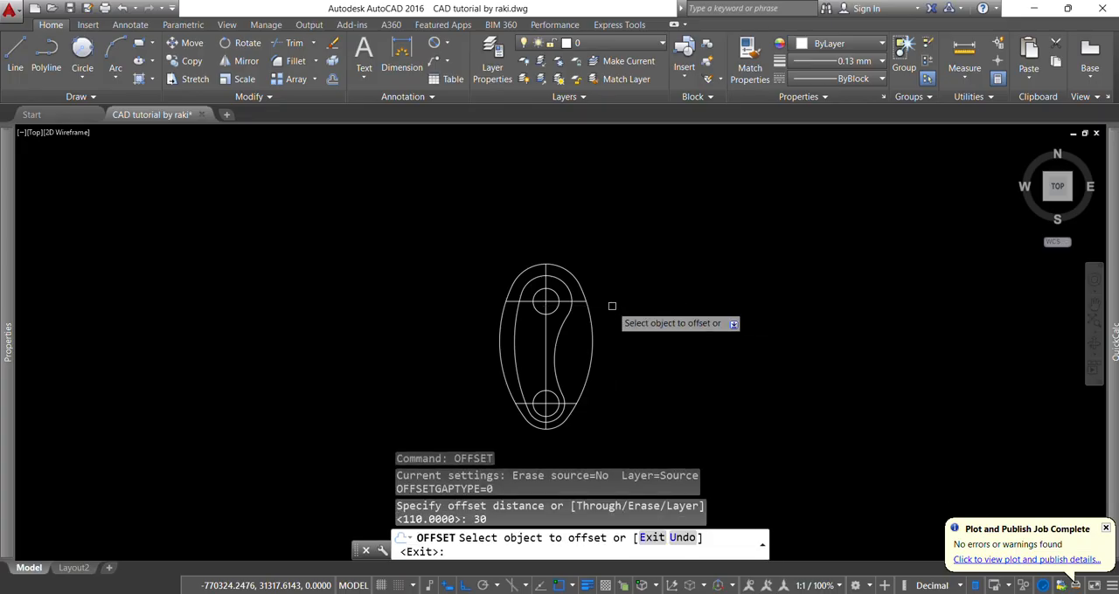
scroll(565, 320, up, 2)
click(532, 322)
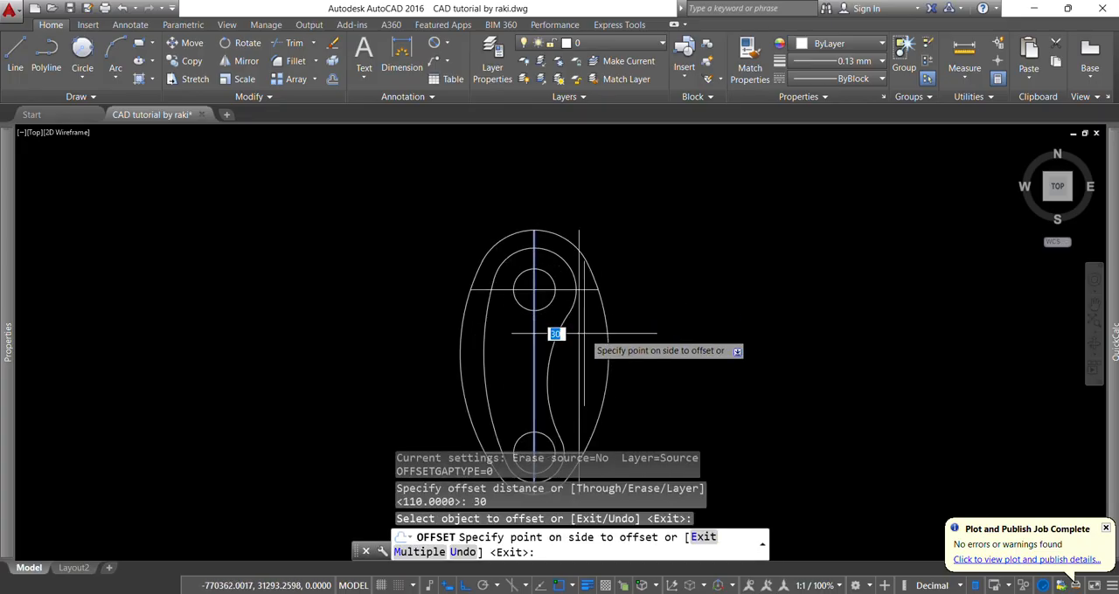
click(617, 318)
key(Escape)
key(Escape)
key(Escape)
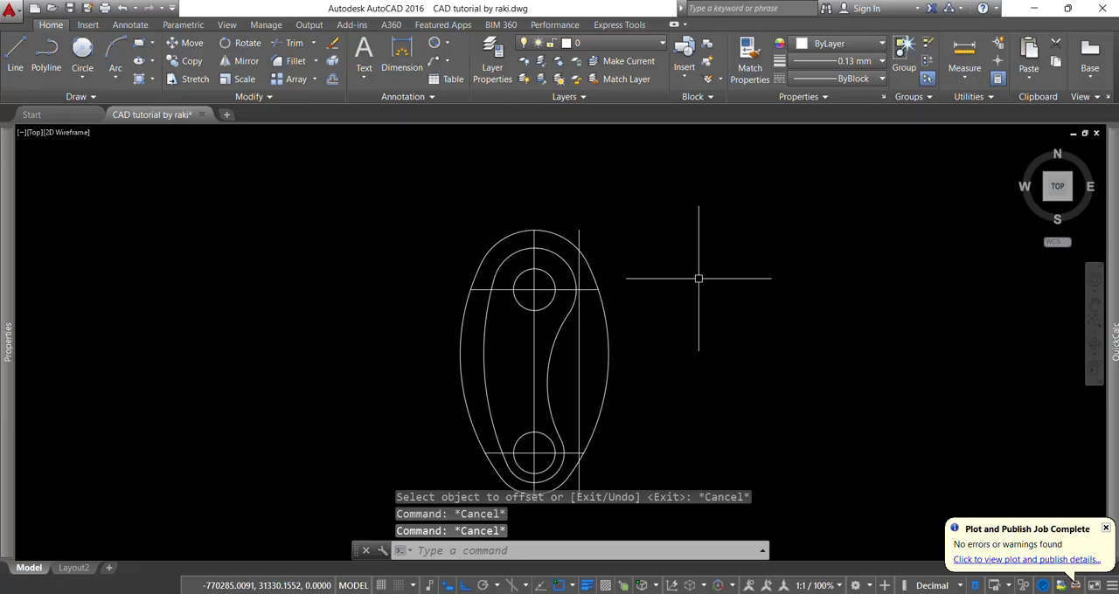
- Offset the upper horizontal centre line 47 mm downward
key(Return)
text(47)
key(Return)
scroll(587, 300, up, 4)
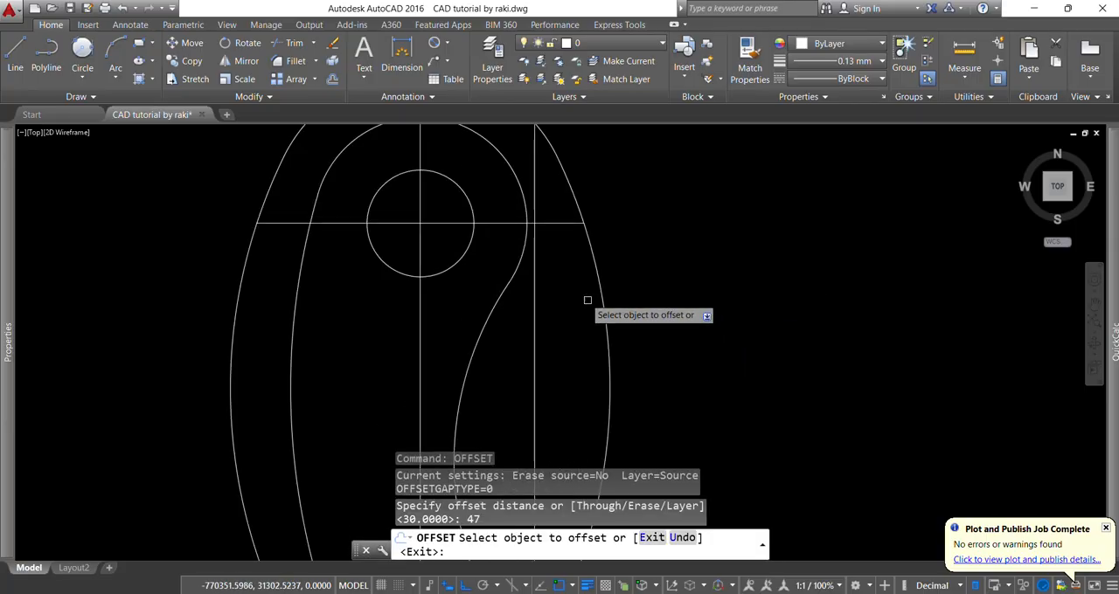
click(559, 224)
scroll(569, 275, down, 2)
scroll(566, 350, up, 2)
click(560, 353)
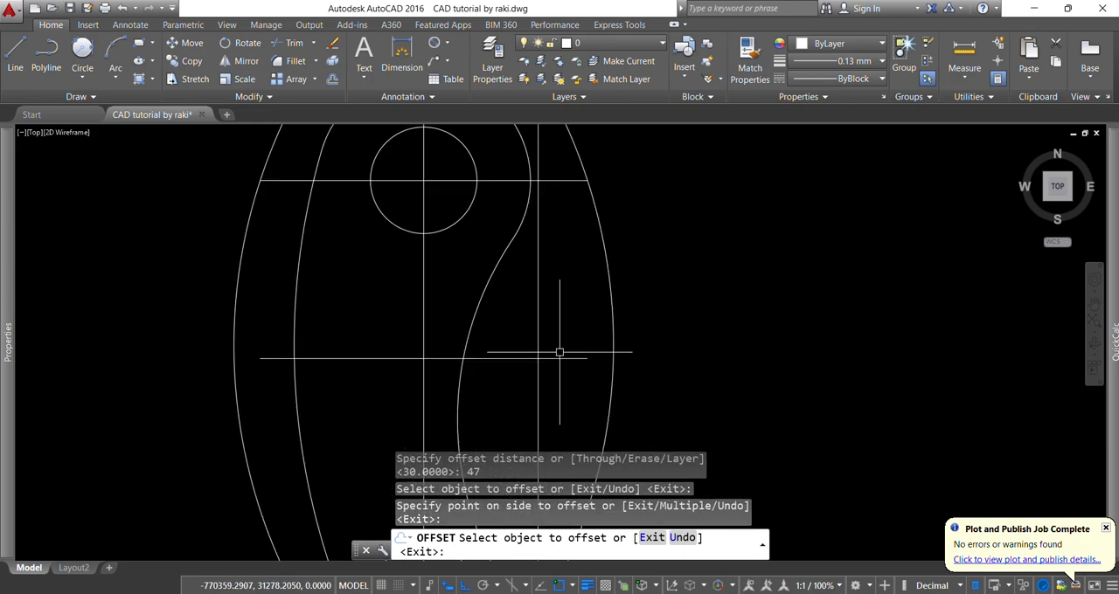
key(Escape)
- Draw a 16 mm diameter circle centred where the two offset lines cross
text(c)
key(Return)
click(538, 359)
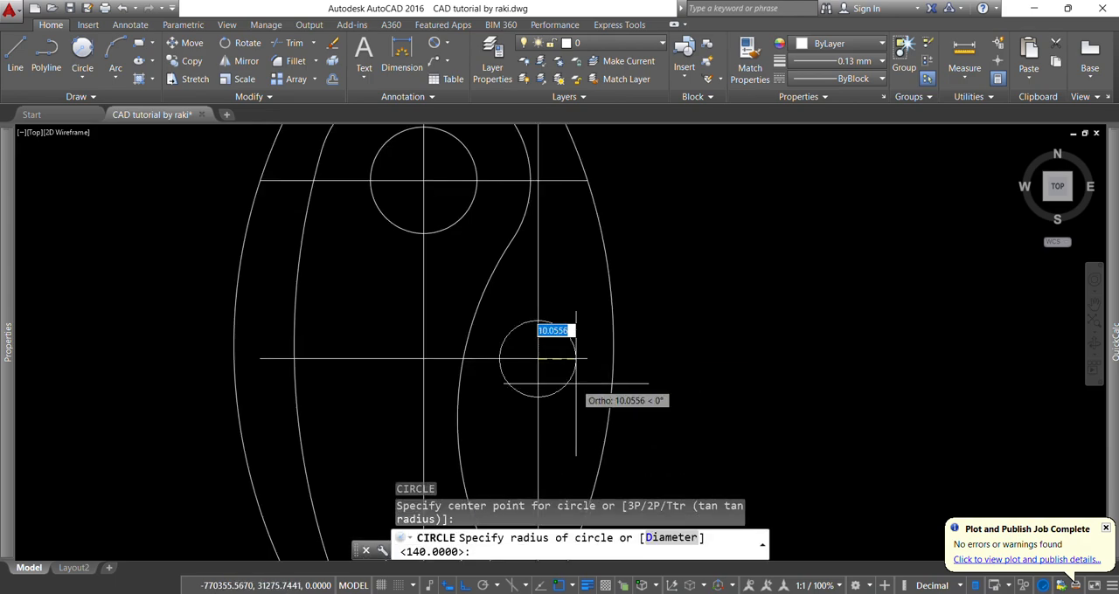
text(d)
key(Return)
text(16)
key(Return)
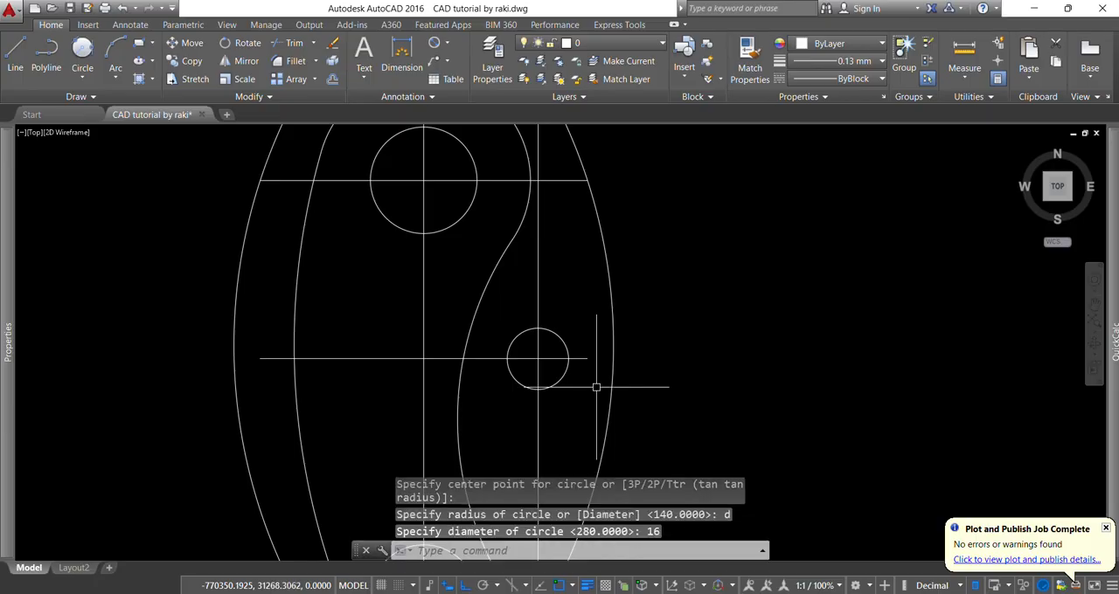
- Erase the two offset construction lines crossing in the 16 mm hole
scroll(543, 367, up, 4)
click(524, 343)
click(533, 353)
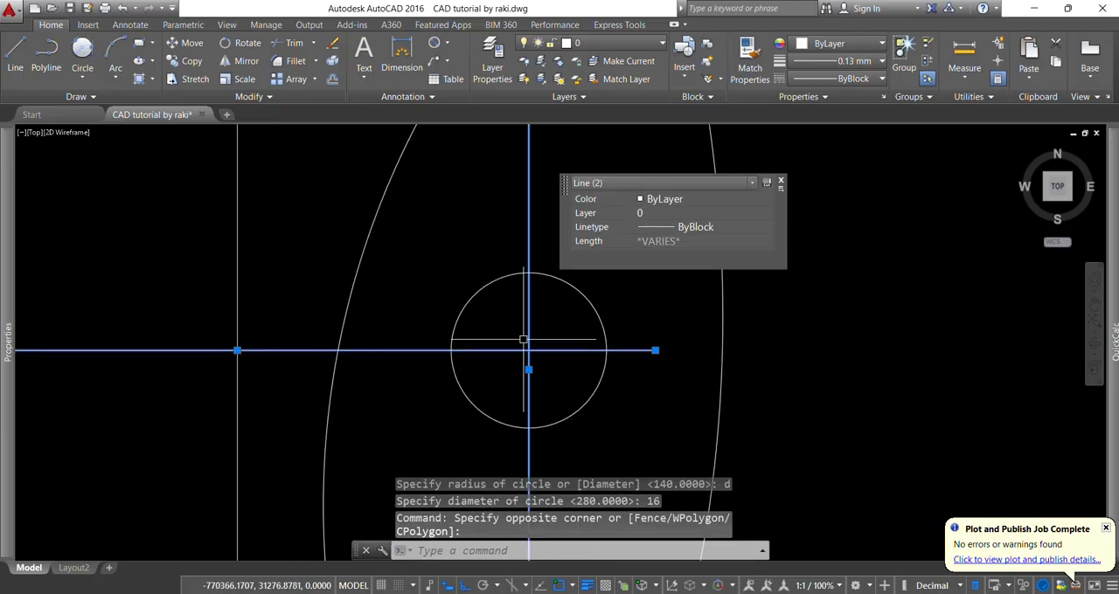
key(Delete)
scroll(529, 347, down, 8)
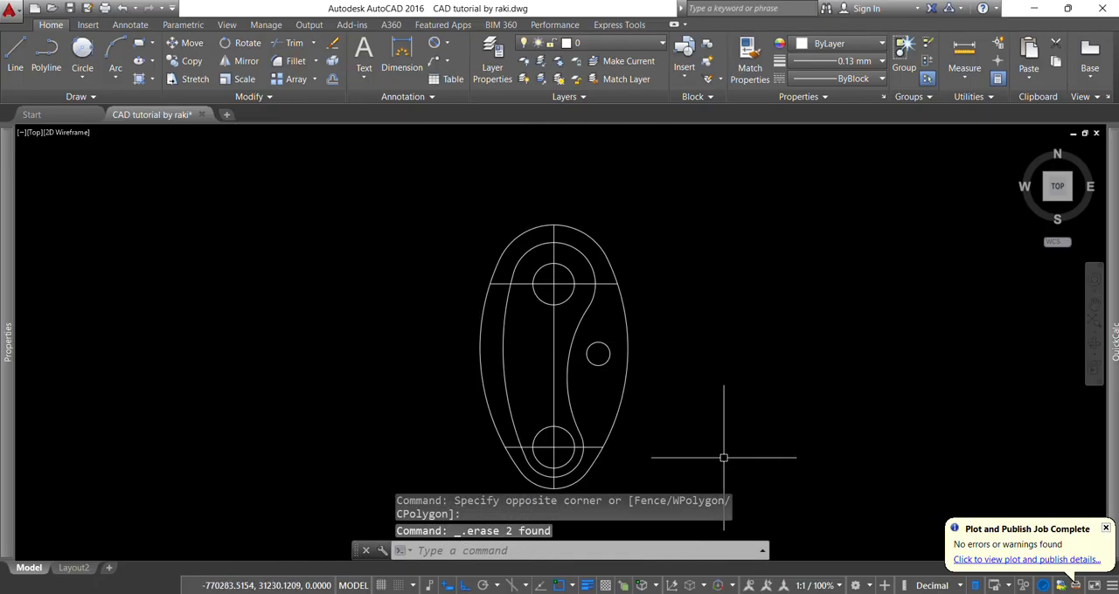
- Check the WPS reference drawing, and give the vertical centre line in AutoCAD the CENTER linetype and the colour Green
click(773, 593)
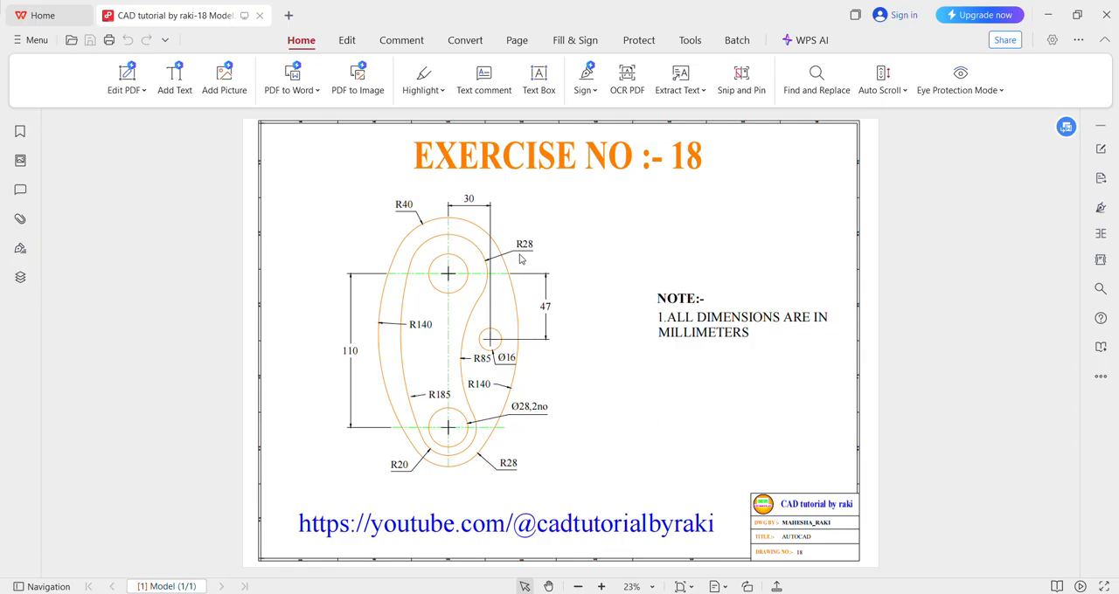
key(alt+Tab)
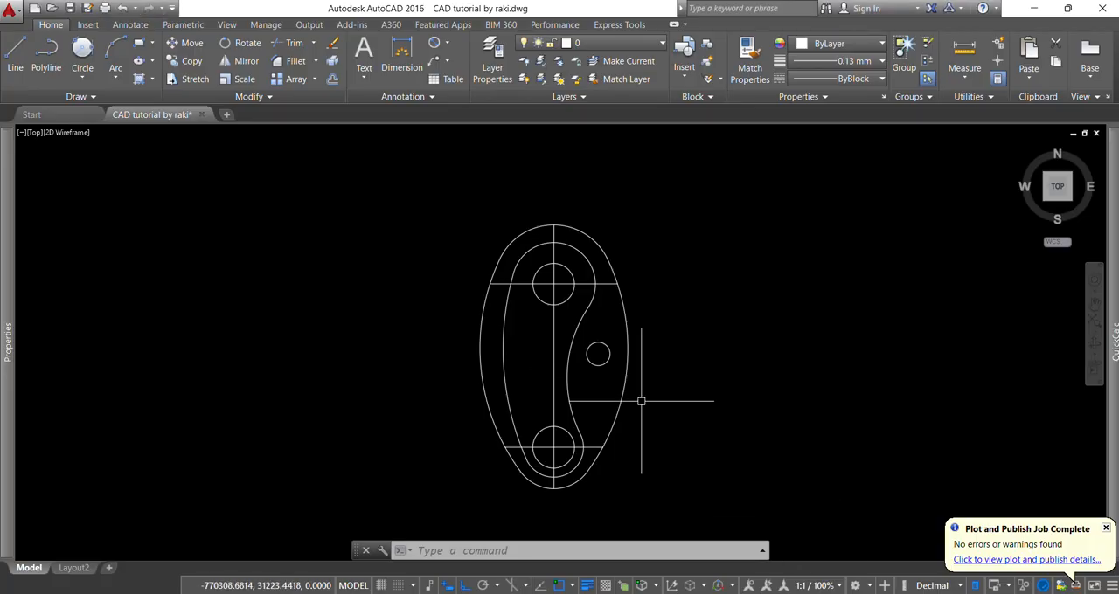
scroll(554, 300, up, 5)
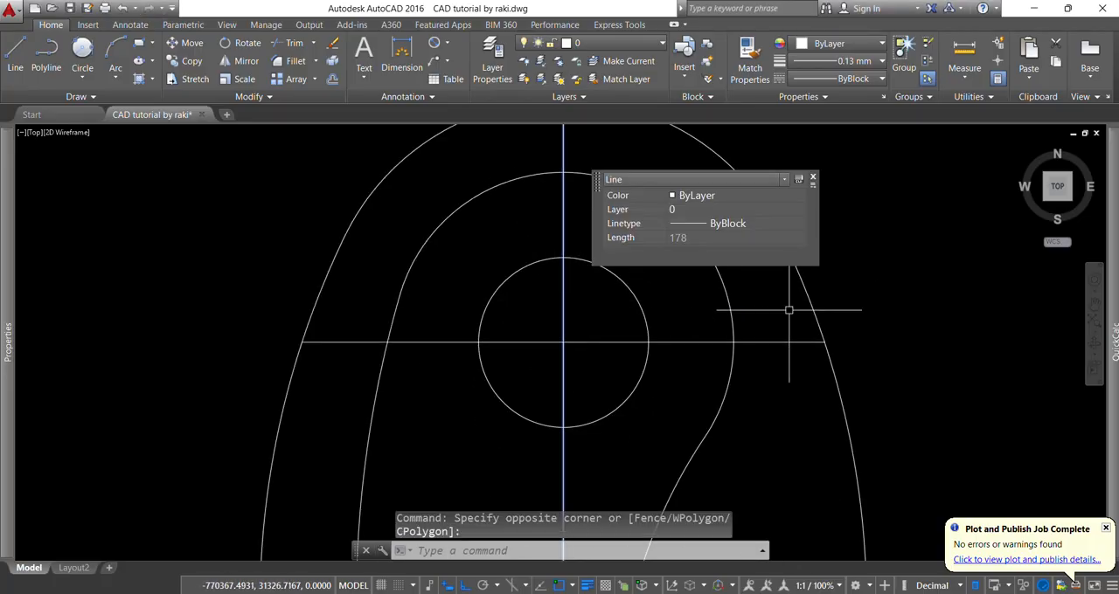
click(767, 224)
click(767, 223)
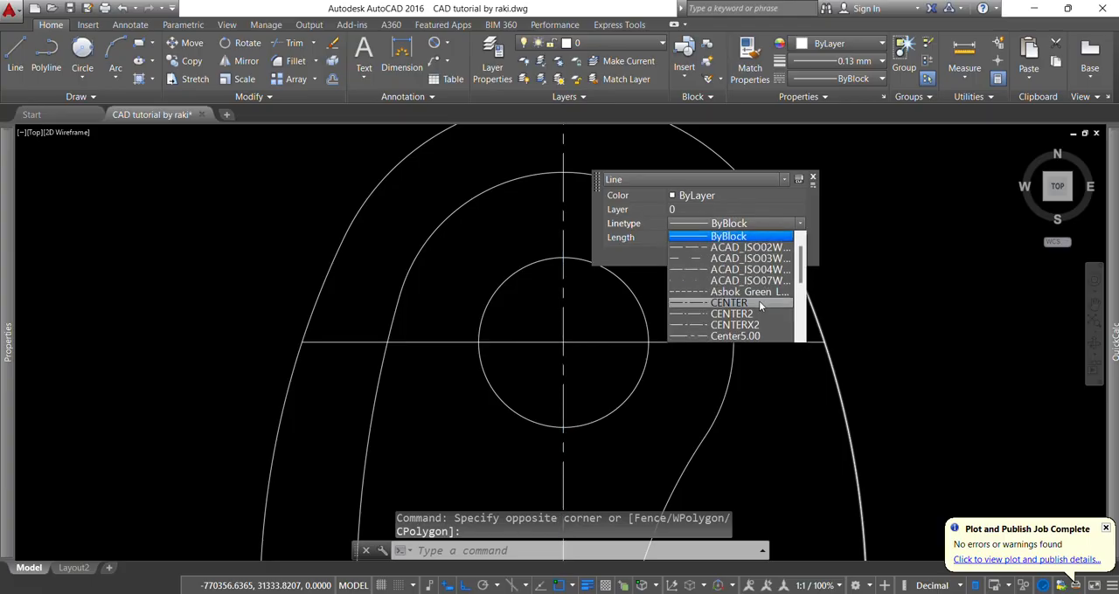
click(759, 301)
click(732, 197)
click(732, 198)
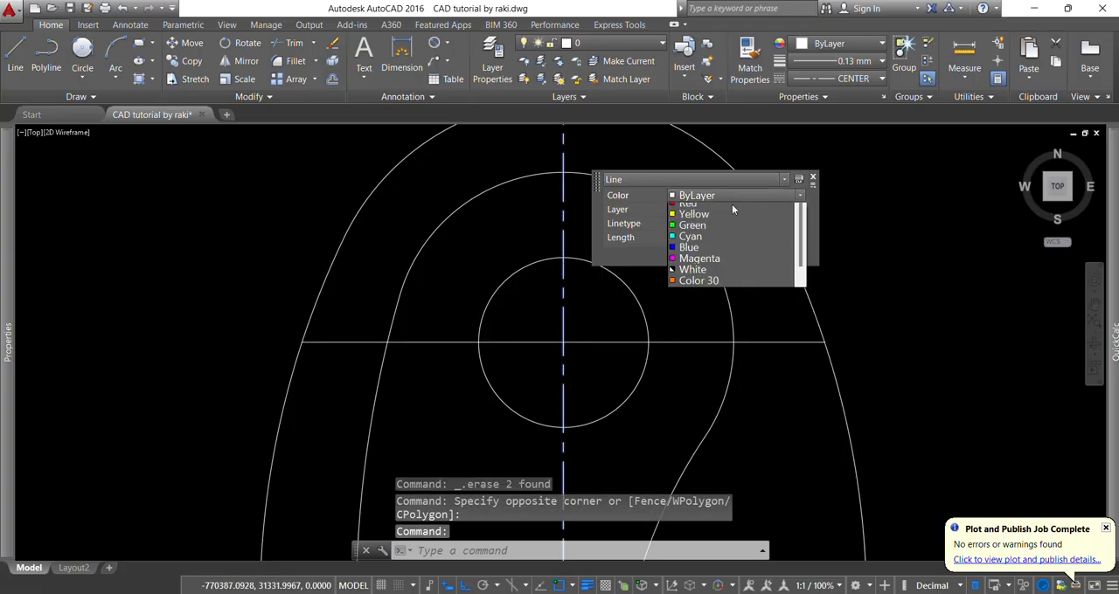
click(717, 255)
key(Escape)
key(Escape)
key(Escape)
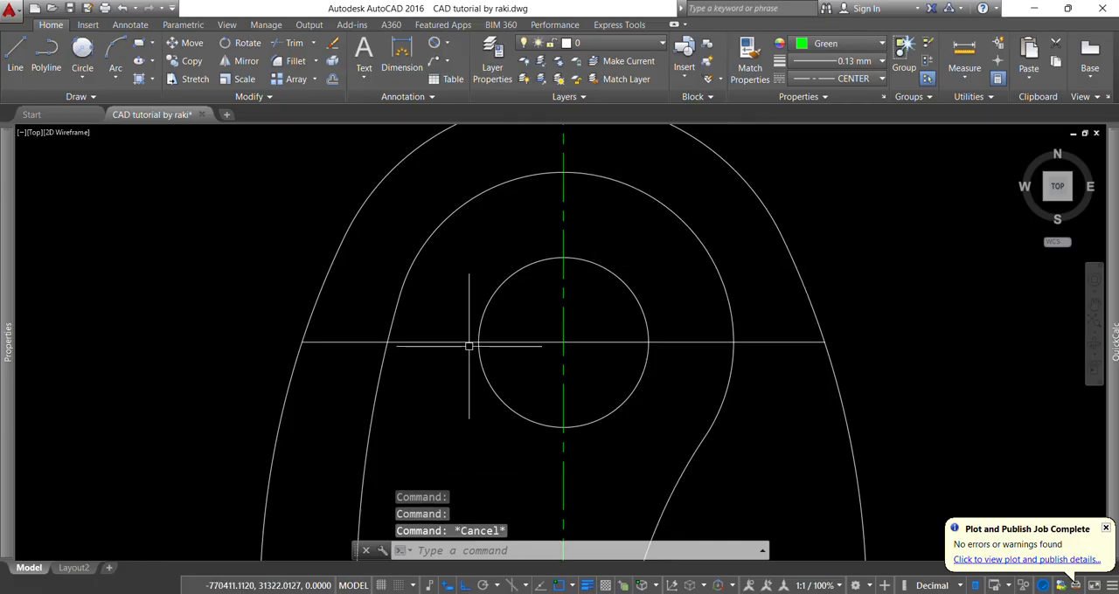
- Match the vertical centre line's properties onto the upper and lower horizontal centre lines
scroll(469, 344, down, 2)
text(ma)
key(Return)
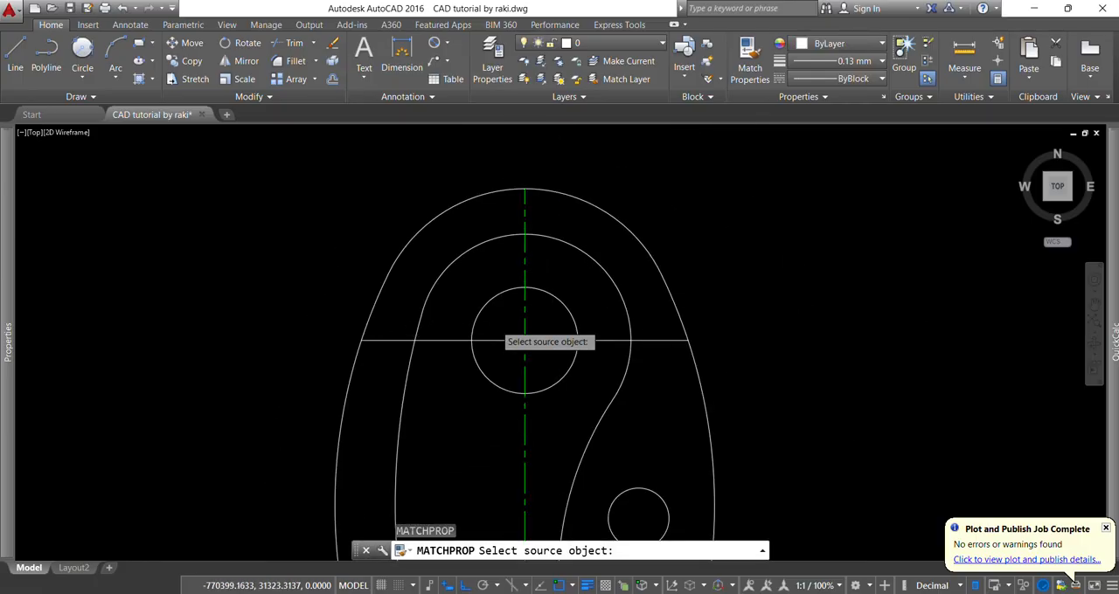
click(526, 323)
click(509, 329)
click(499, 344)
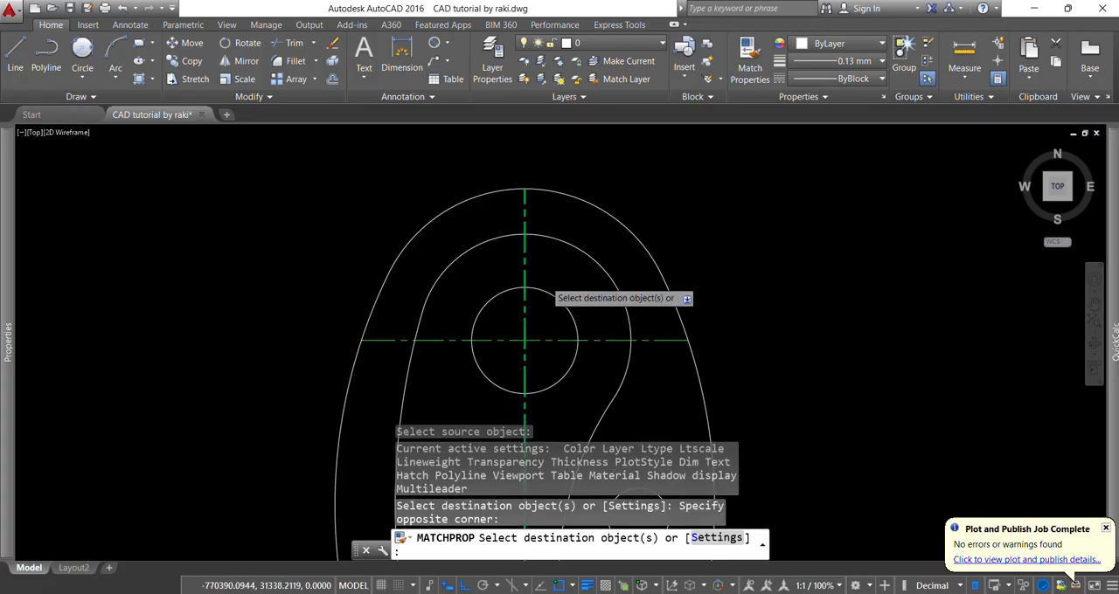
scroll(550, 276, down, 2)
scroll(586, 273, down, 3)
scroll(568, 254, up, 5)
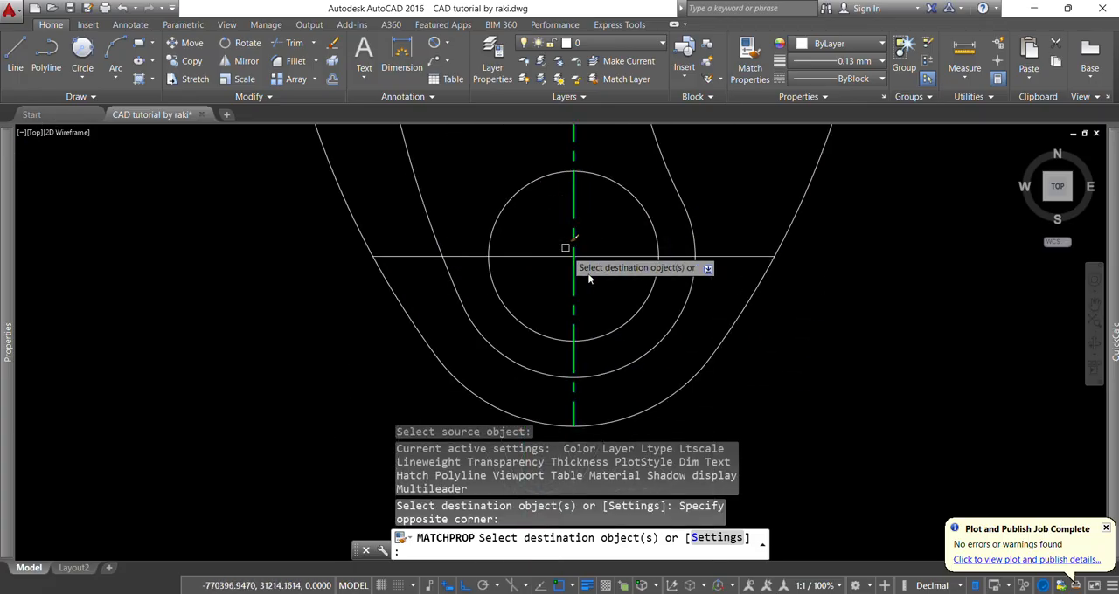
key(Escape)
scroll(560, 262, down, 5)
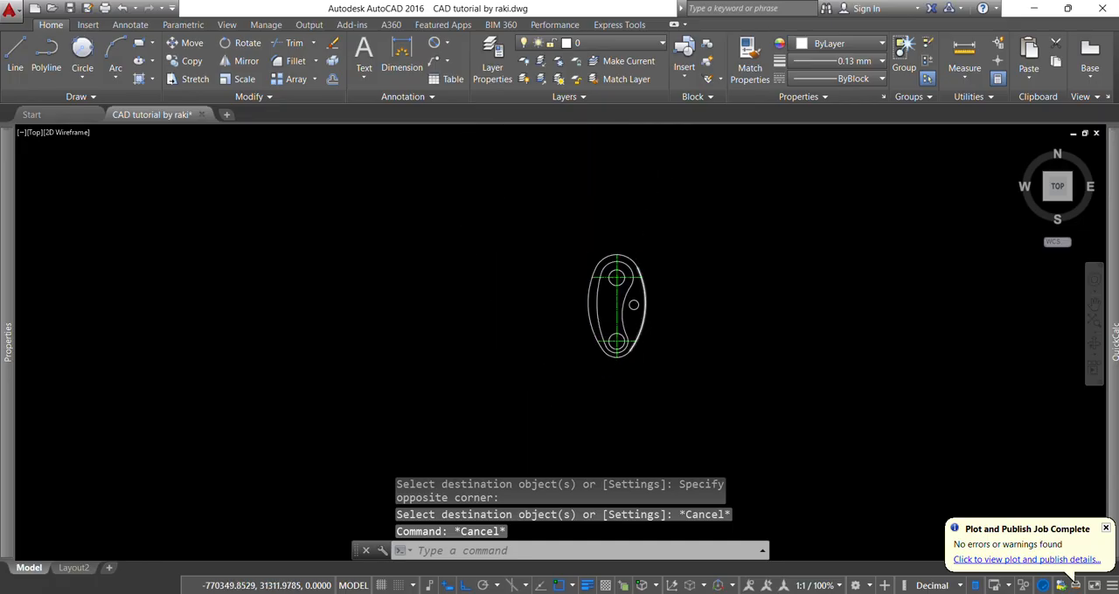
- Set the colour of the outer contour's right 140 mm radius arc to Color 30
scroll(647, 297, up, 5)
click(676, 274)
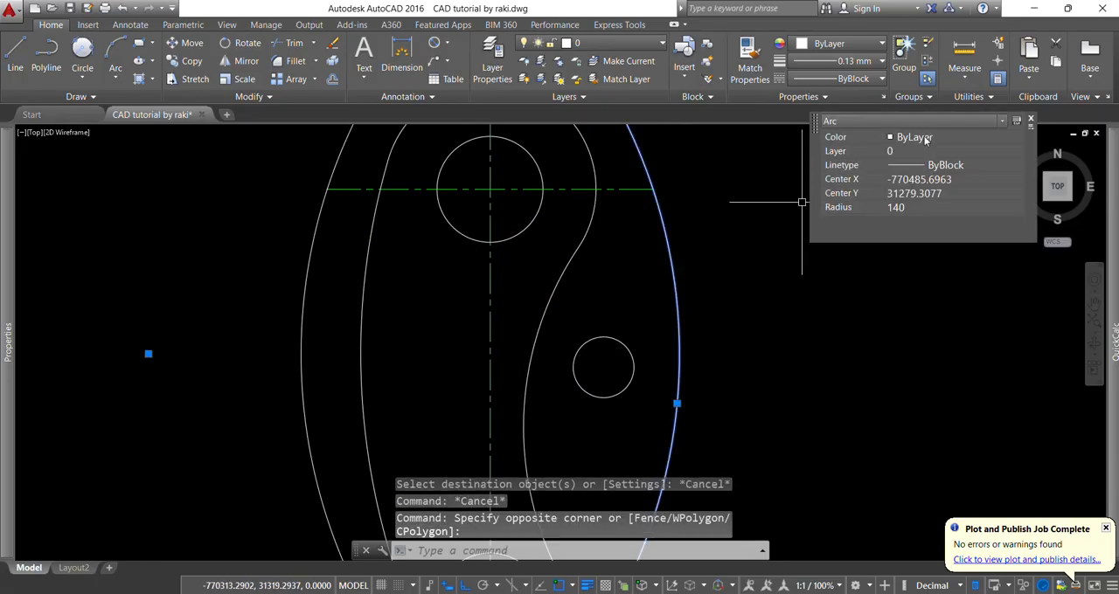
click(926, 140)
click(916, 250)
key(Escape)
scroll(622, 316, down, 4)
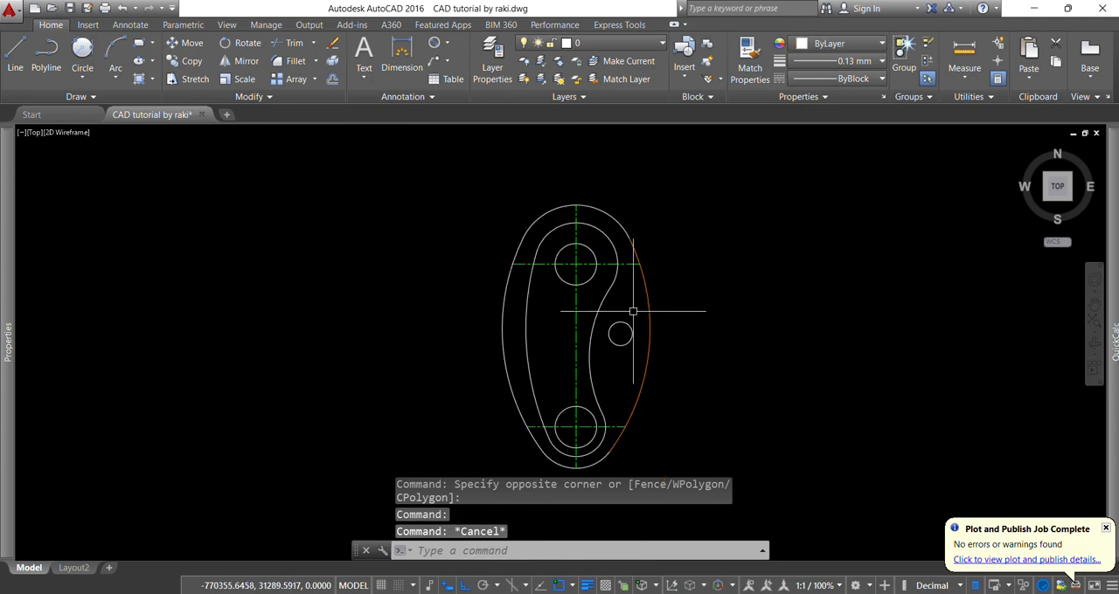
- Match the right outer arc's properties onto the small hole, the inner contour's right concave arc, the upper hole and the upper inner arc
key(Escape)
text(MA)
key(Return)
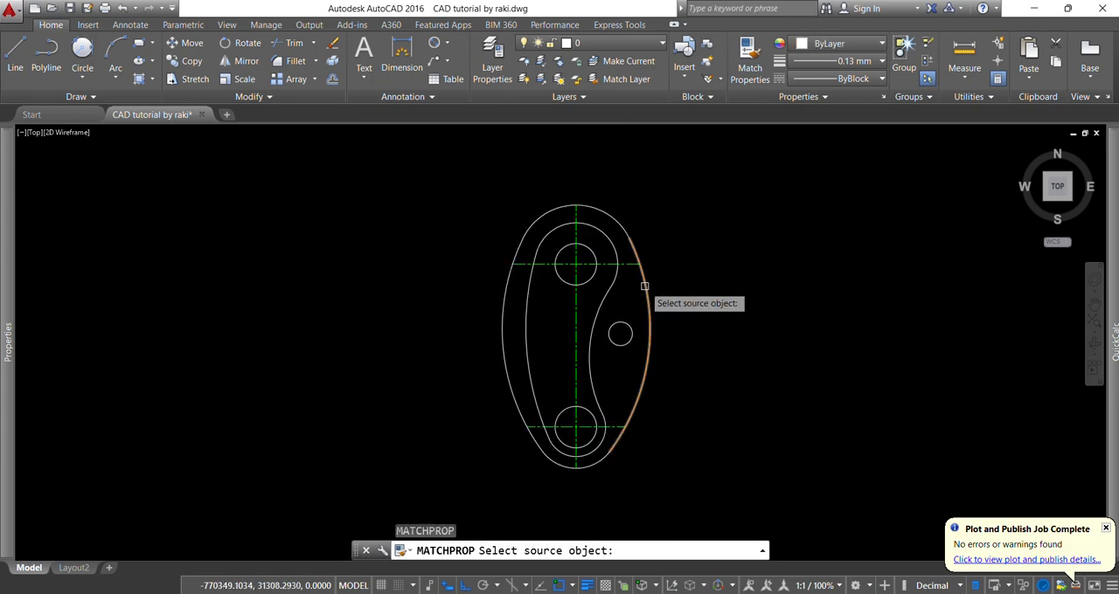
click(644, 286)
scroll(632, 327, up, 4)
click(639, 370)
click(547, 278)
scroll(547, 278, down, 4)
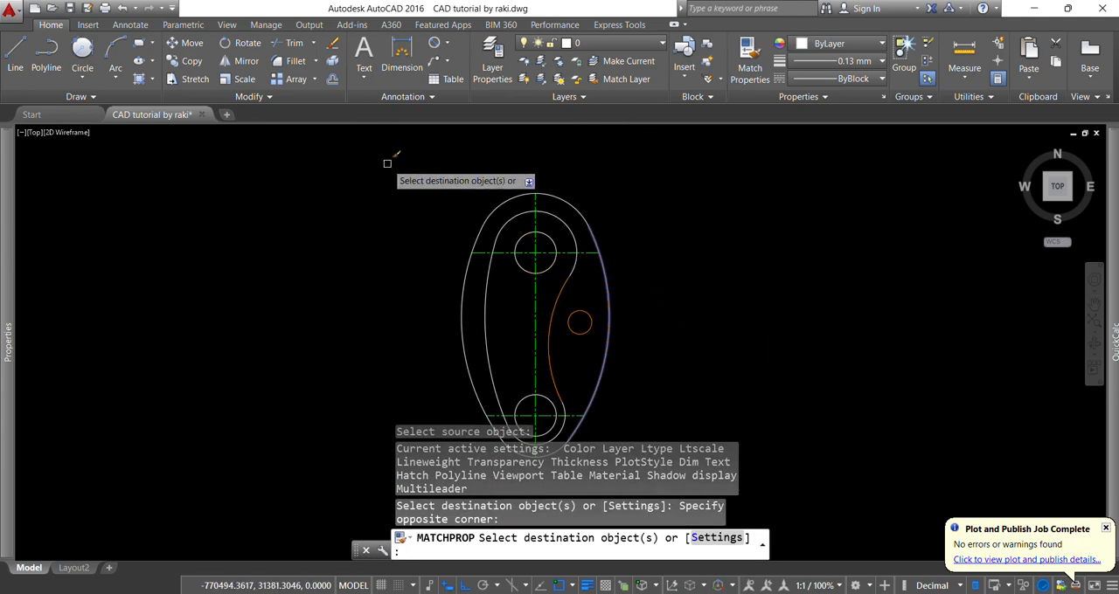
click(387, 164)
click(592, 306)
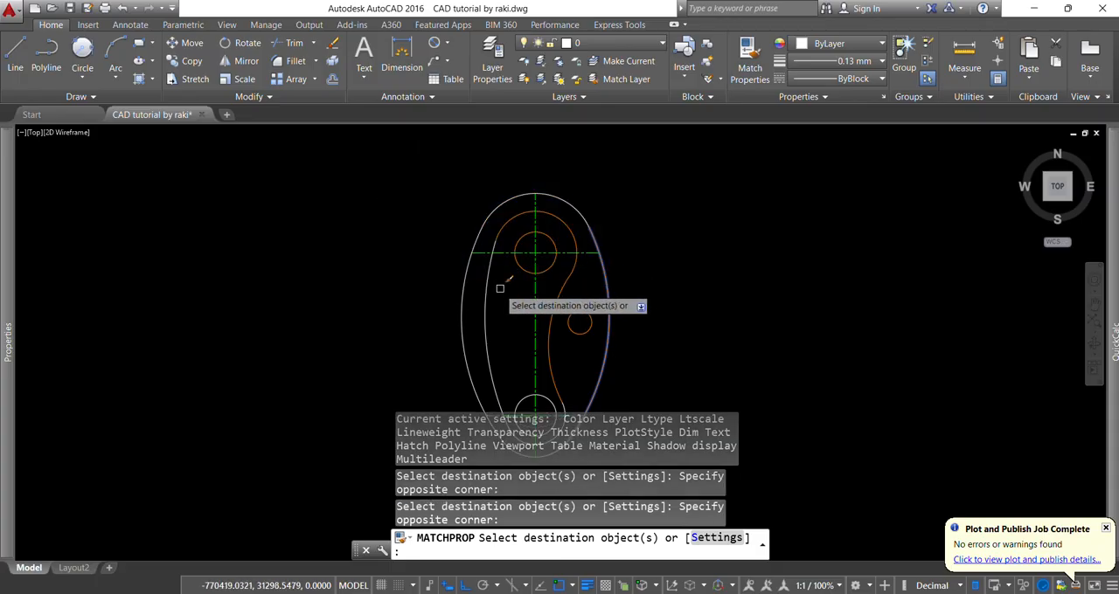
- Match the same properties onto the left inner and outer arcs, the lower hole, the lower end arcs and the top outer arc
scroll(500, 288, up, 2)
click(489, 306)
click(394, 280)
scroll(577, 196, down, 4)
scroll(554, 327, up, 4)
scroll(593, 346, up, 2)
click(667, 381)
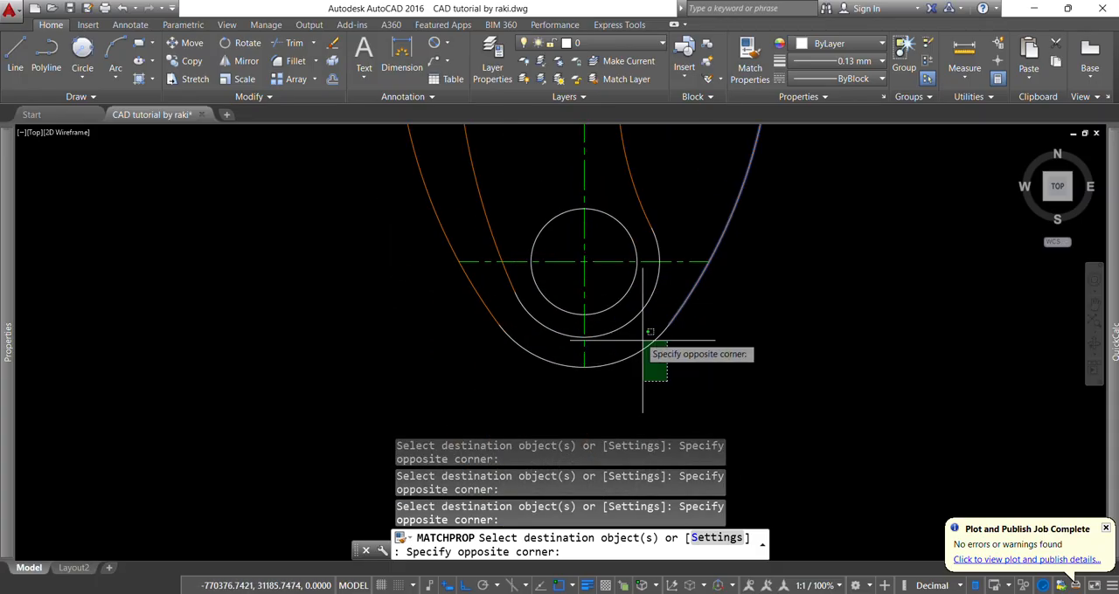
click(643, 340)
scroll(607, 282, down, 4)
scroll(592, 220, up, 3)
click(595, 235)
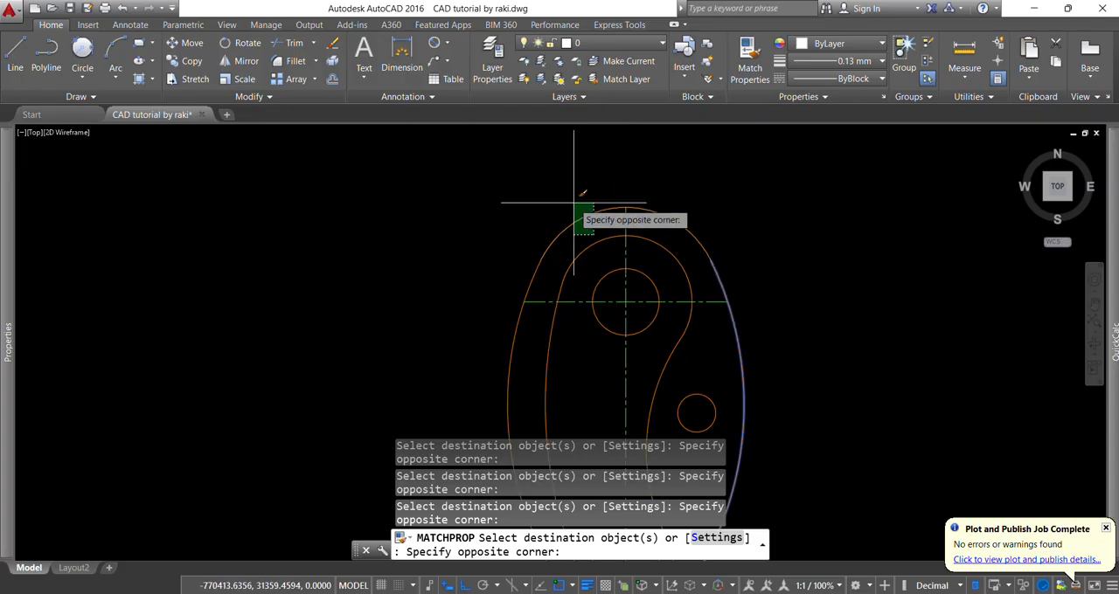
click(574, 202)
key(Escape)
key(Escape)
key(Escape)
scroll(572, 214, down, 2)
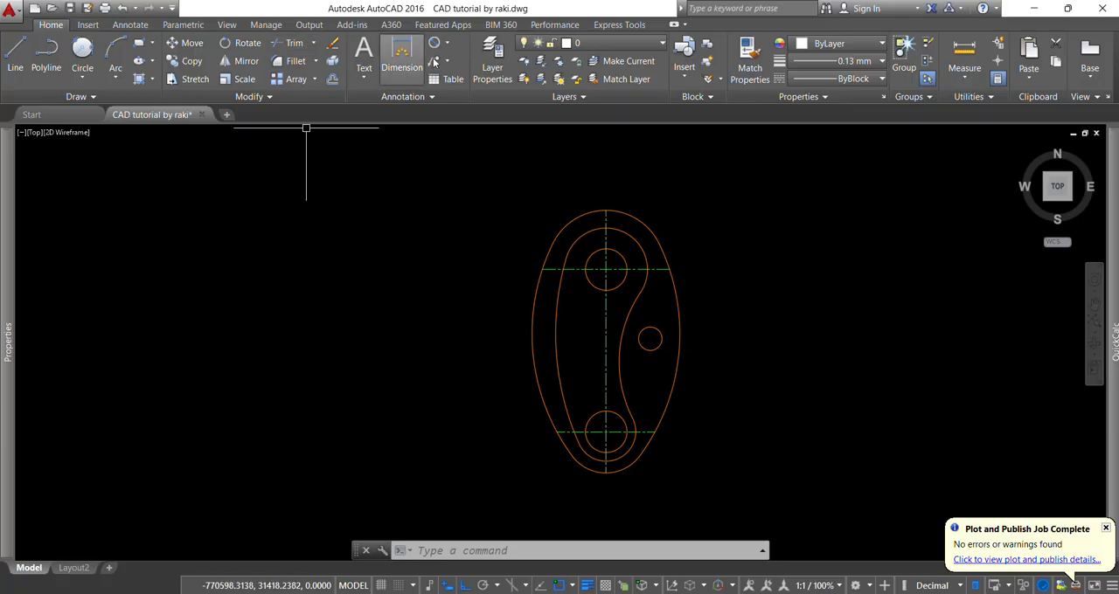
- Add a radius dimension to the outer contour's left arc, with its text outside the plate
click(449, 43)
click(452, 182)
scroll(535, 344, up, 4)
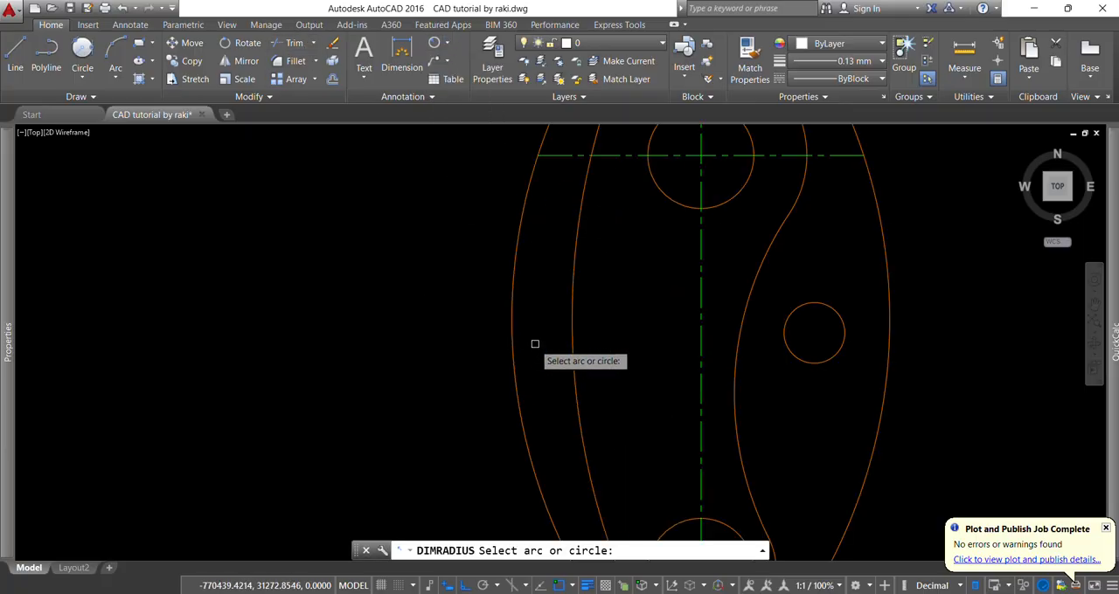
click(516, 336)
scroll(517, 332, up, 3)
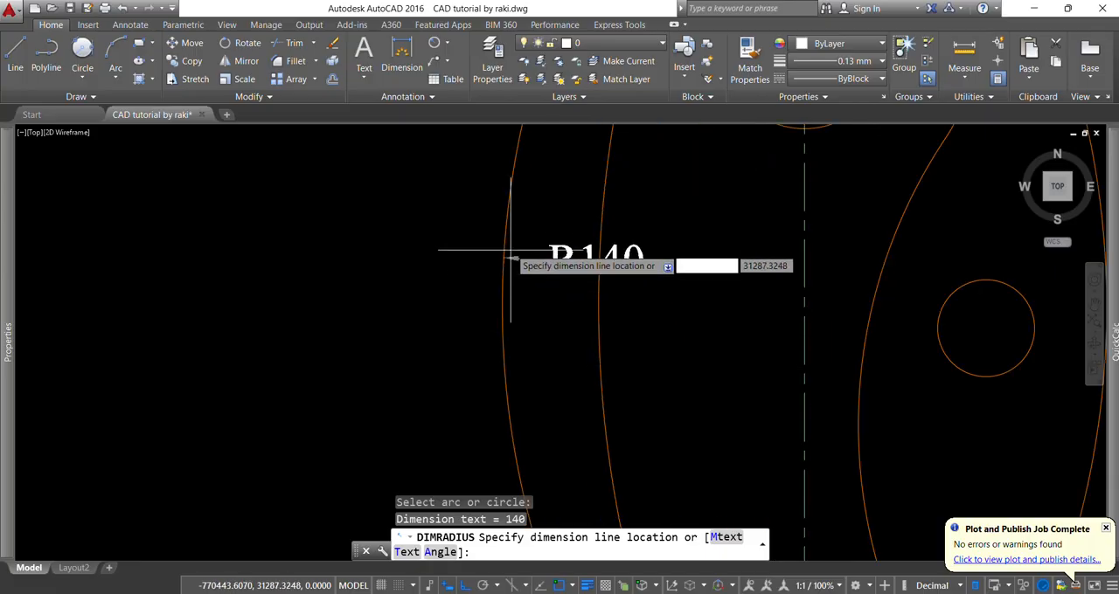
scroll(457, 270, down, 4)
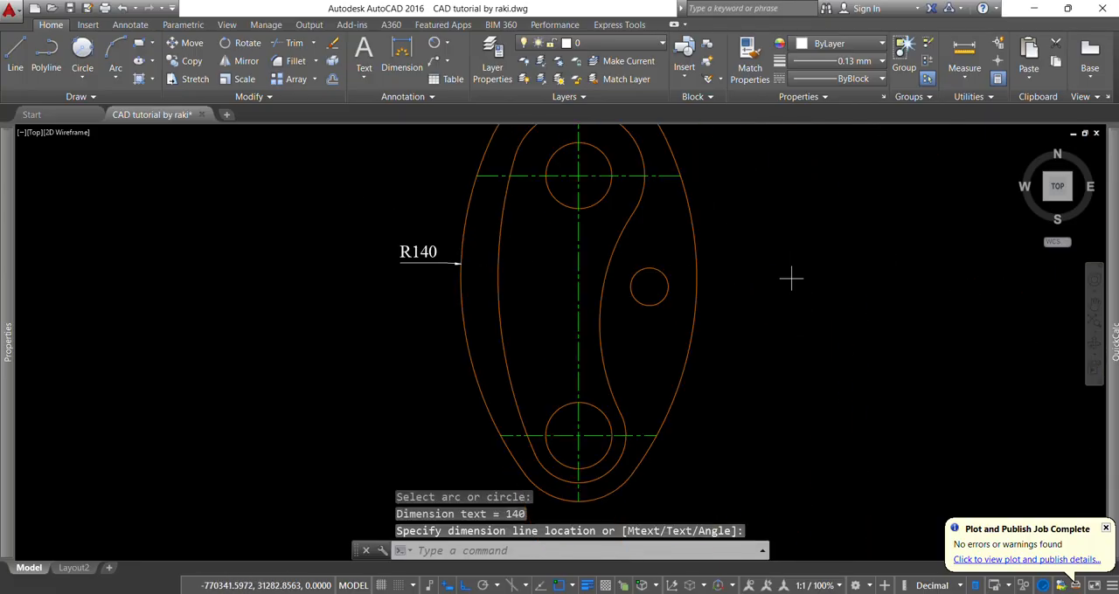
- Add a radius dimension to the outer contour's right arc, with its text inside the plate
scroll(791, 277, up, 2)
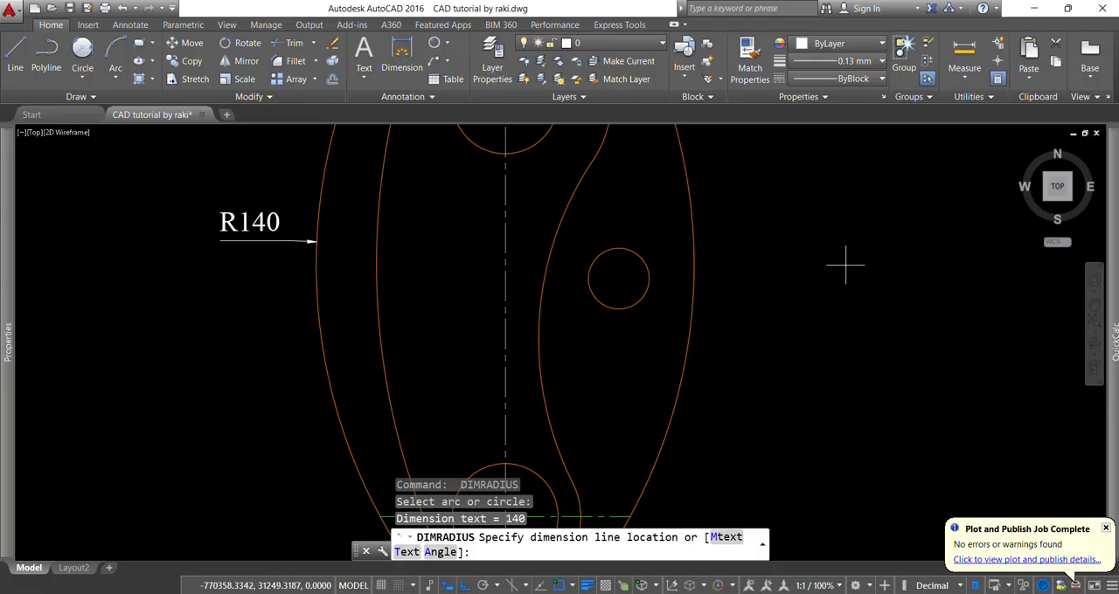
click(646, 376)
scroll(642, 363, down, 4)
scroll(636, 446, up, 4)
- Add a radius dimension to the outer contour's lower end arc, with its text below the plate
key(Return)
click(636, 429)
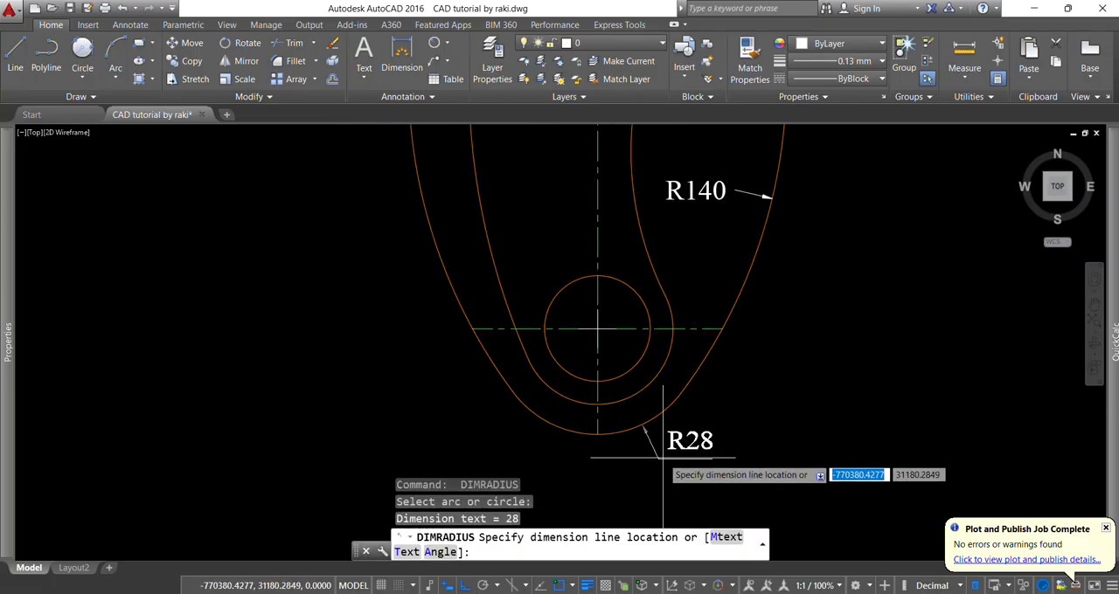
scroll(662, 456, up, 2)
click(674, 457)
scroll(750, 312, down, 5)
- Add radius dimensions to the top outer arc and the upper inner arc, with both texts above the plate
key(Return)
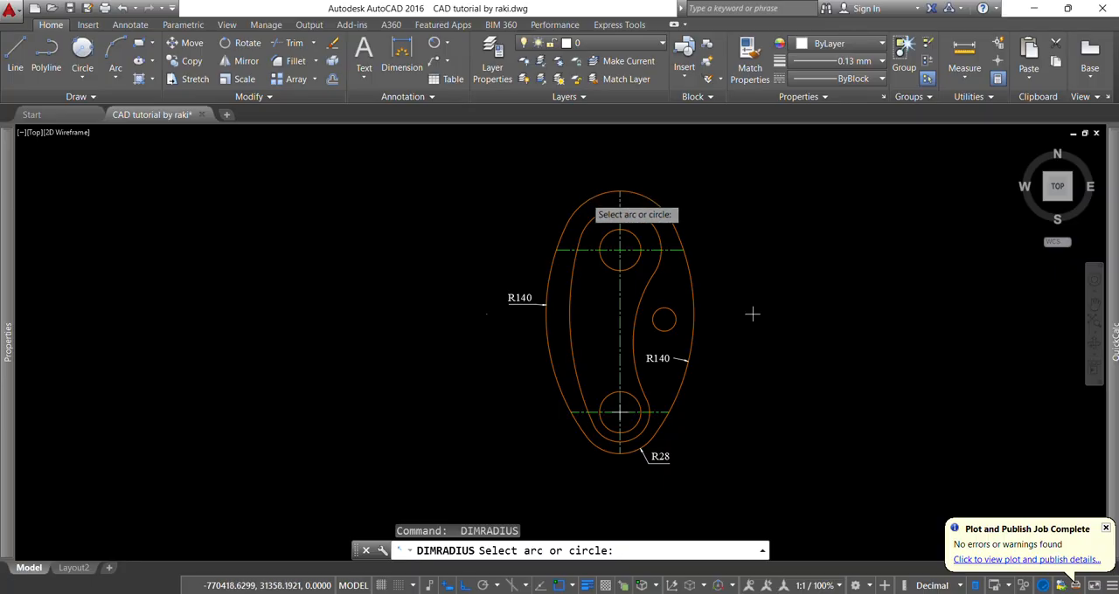
scroll(585, 197, up, 2)
click(589, 207)
click(573, 175)
key(Return)
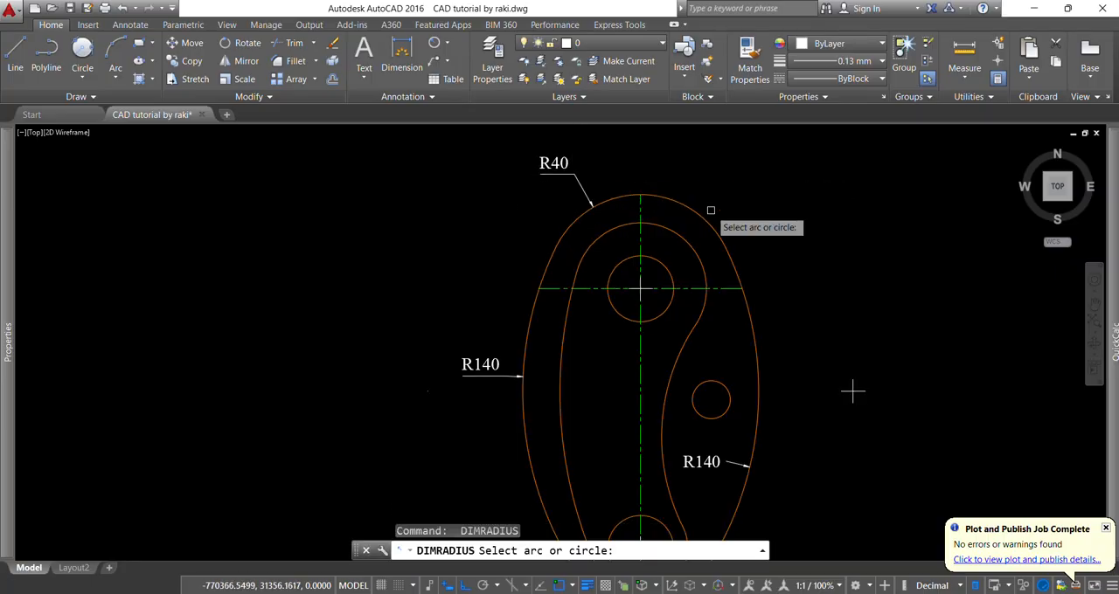
click(673, 236)
scroll(691, 197, up, 2)
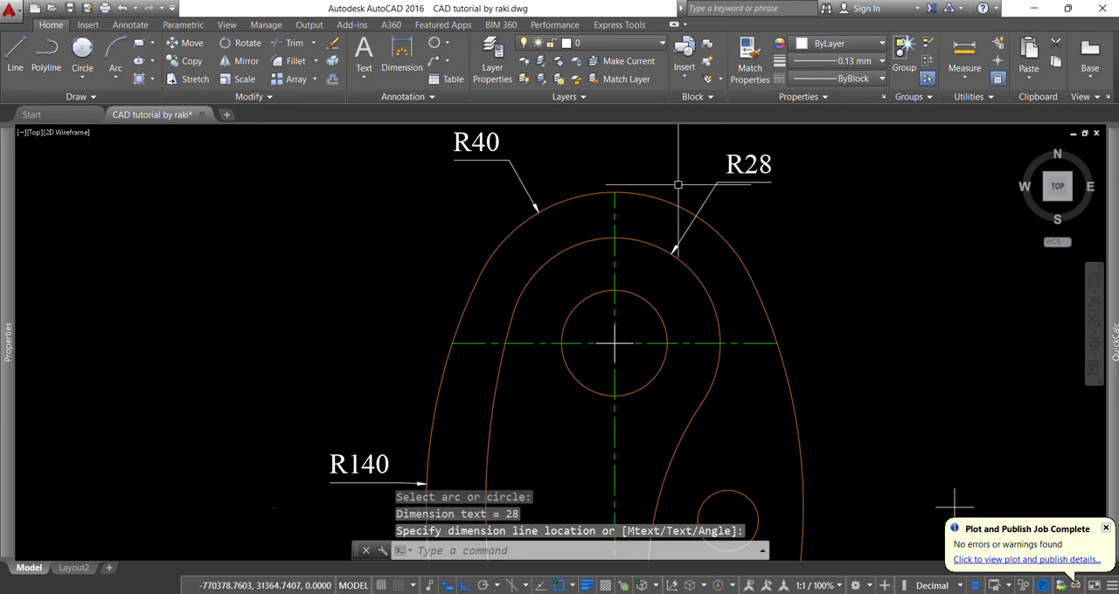
click(678, 185)
scroll(735, 274, down, 3)
- Add a radius dimension to the inner contour's lower end arc, with its text outside the plate on the lower left
key(Return)
scroll(774, 215, up, 4)
click(622, 328)
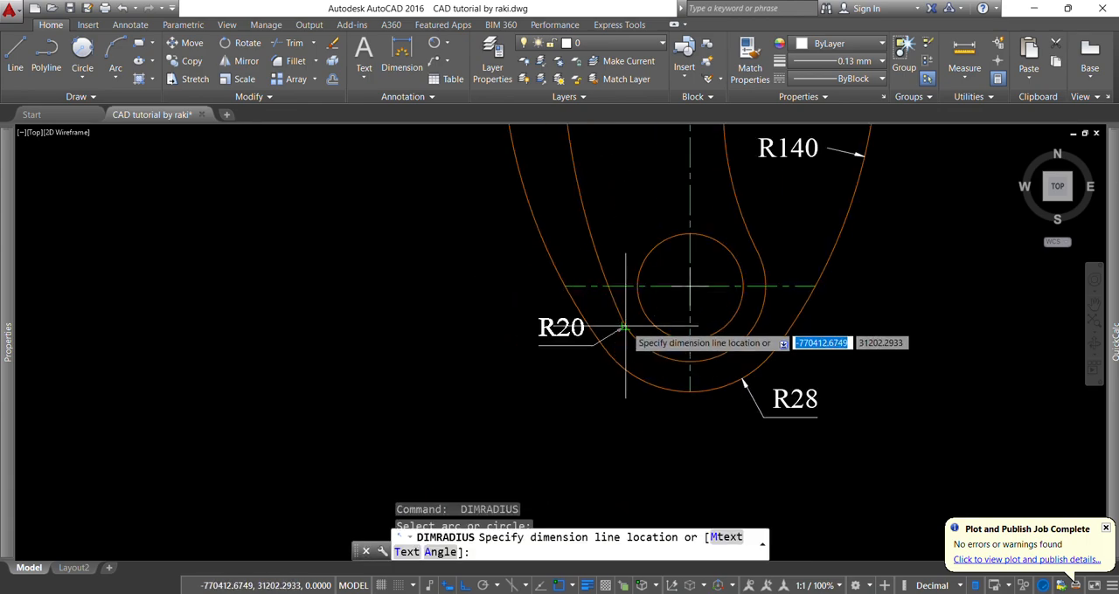
click(568, 386)
scroll(488, 362, down, 3)
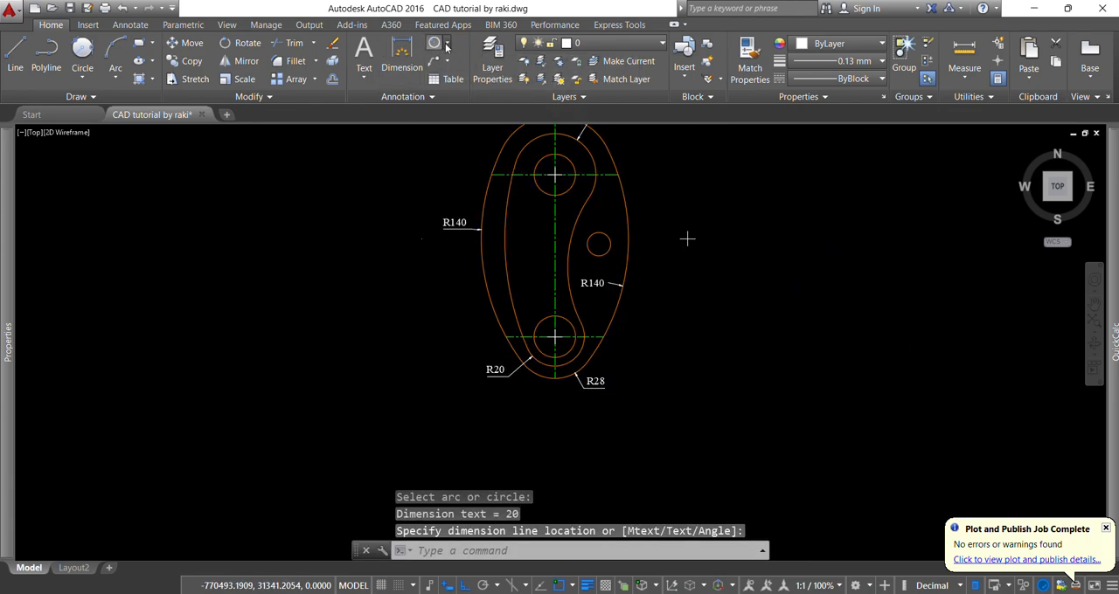
- Add a diameter dimension to the small hole between the inner and outer contours, with its text above the hole
click(447, 46)
click(465, 216)
scroll(744, 232, up, 3)
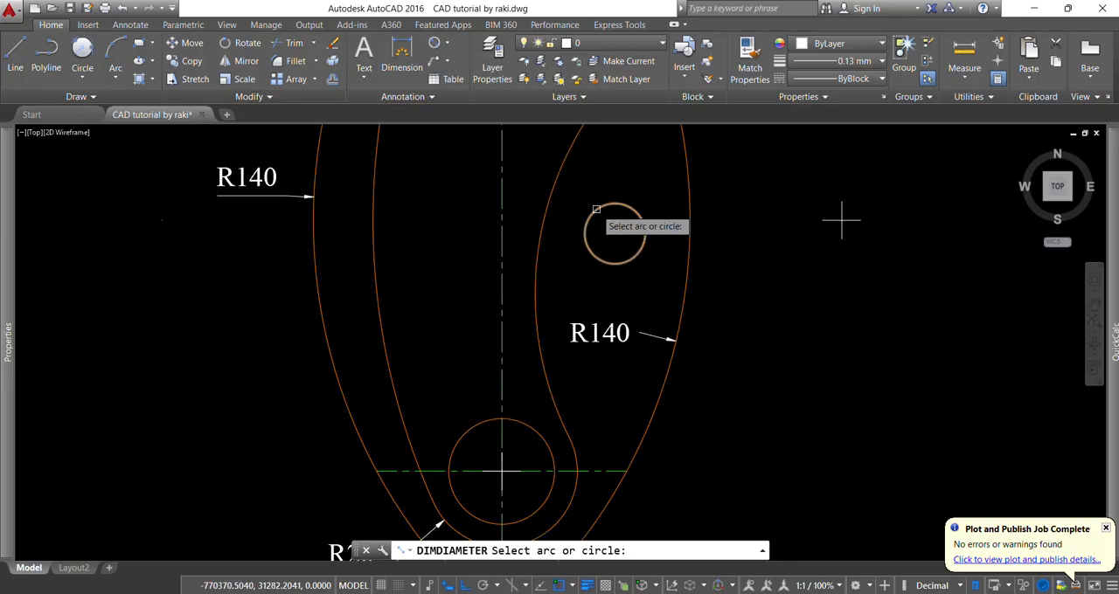
click(638, 210)
scroll(844, 220, up, 2)
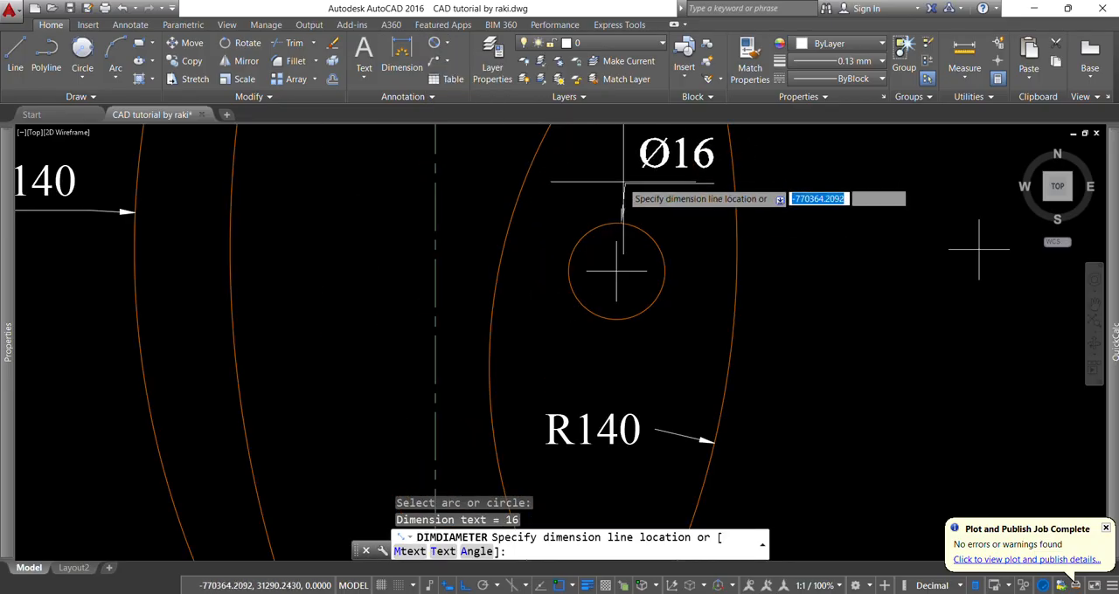
click(619, 181)
scroll(568, 201, down, 4)
scroll(551, 371, up, 2)
- Add a diameter dimension to the lower hole, with its text outside the plate on the right
key(Return)
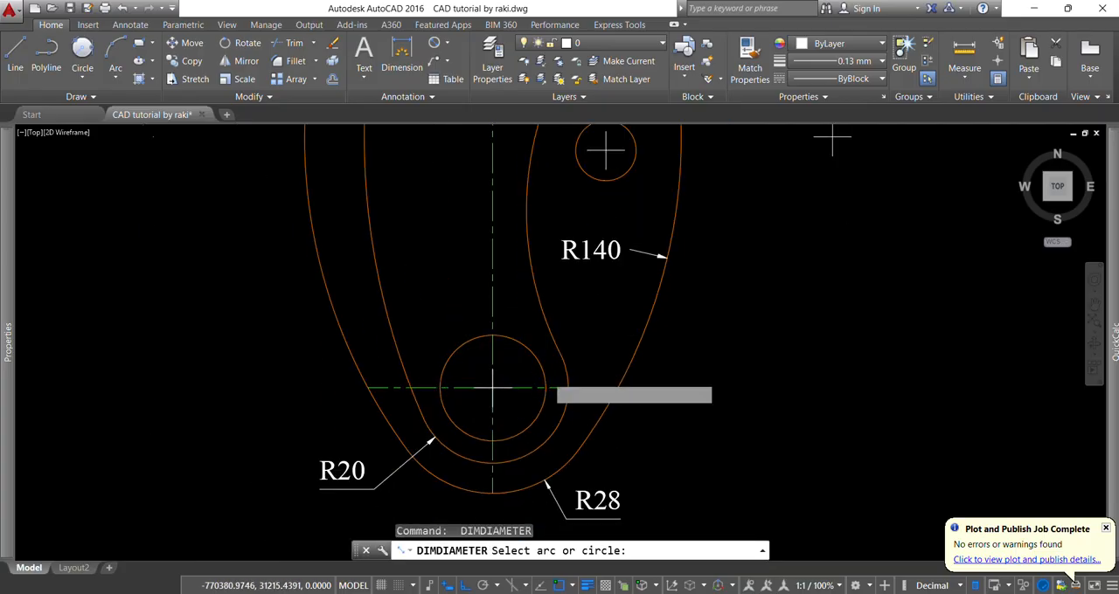
click(544, 385)
scroll(665, 437, up, 2)
key(Escape)
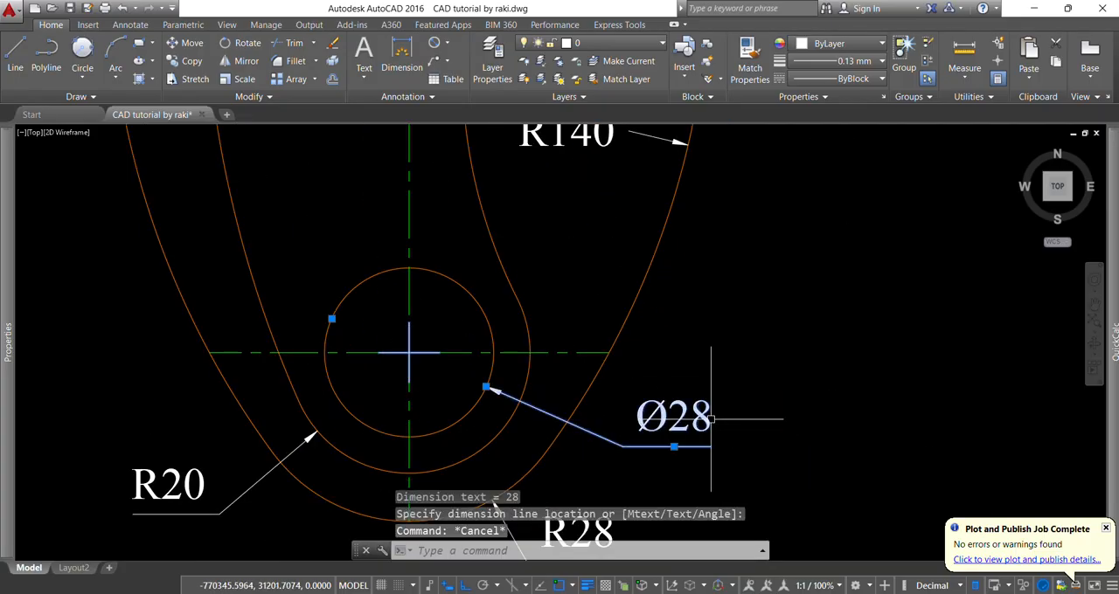
- Append ",2nos" to the lower hole's diameter dimension text
double_click(712, 420)
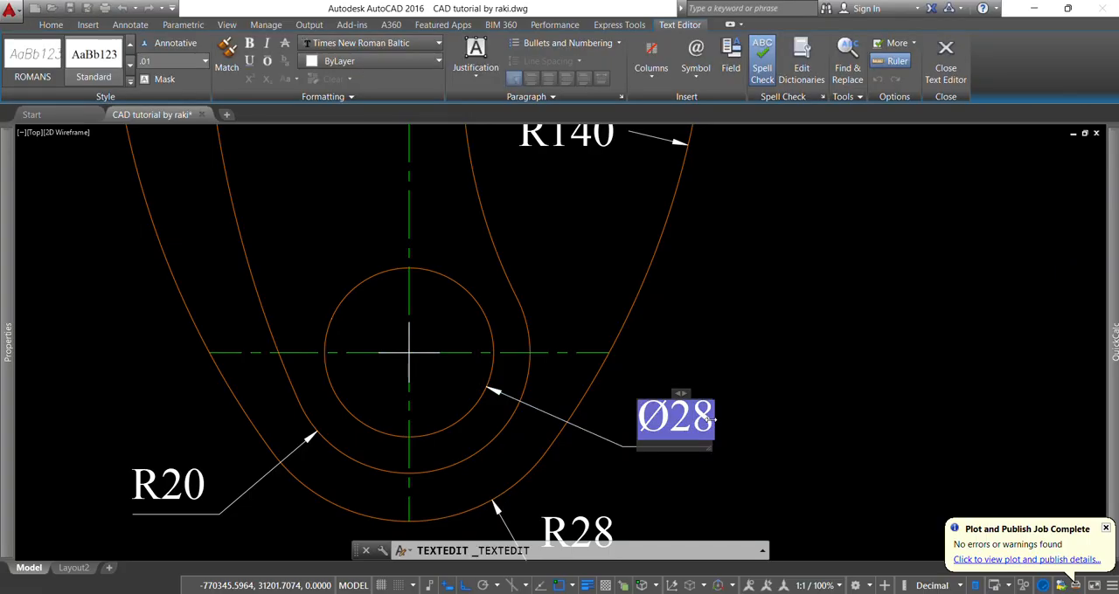
text(,2nos)
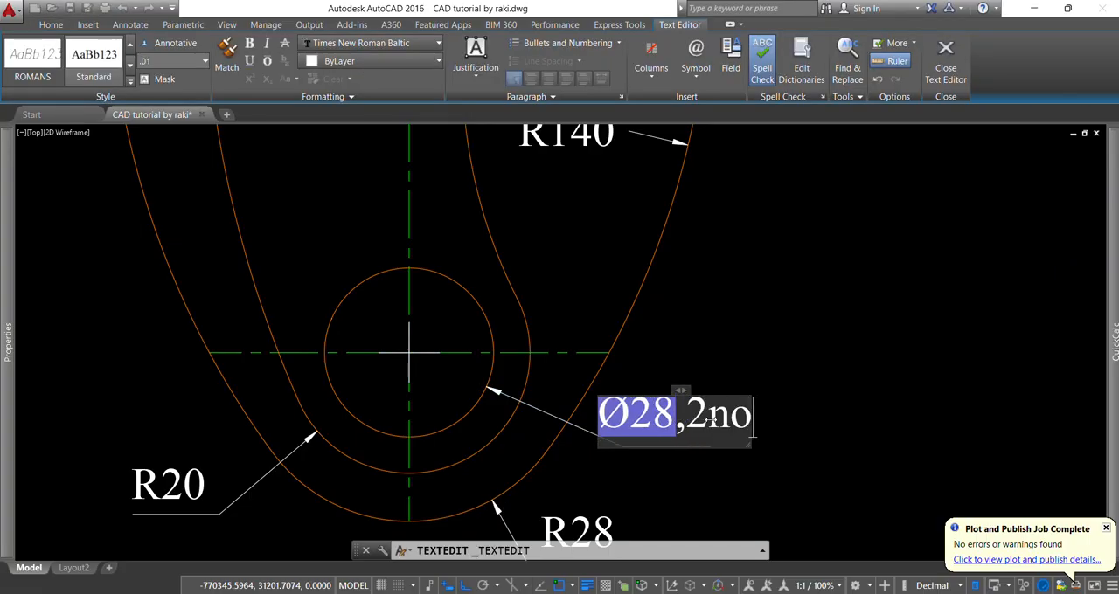
click(793, 377)
key(Escape)
key(Escape)
scroll(767, 418, down, 3)
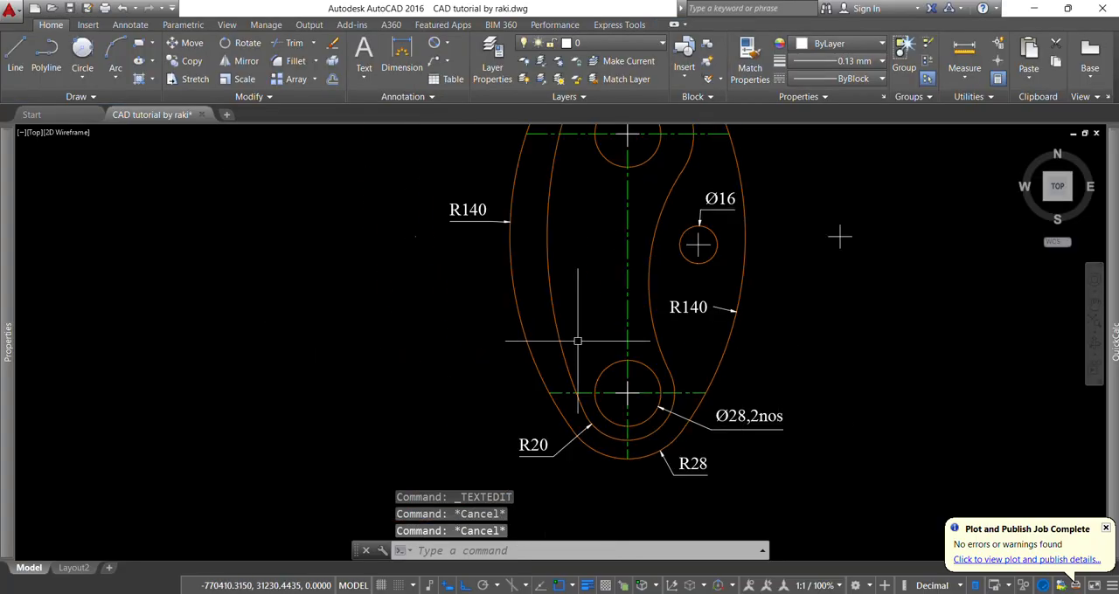
- Add a radius dimension to the inner contour's right concave arc, with its text between the contours
click(447, 45)
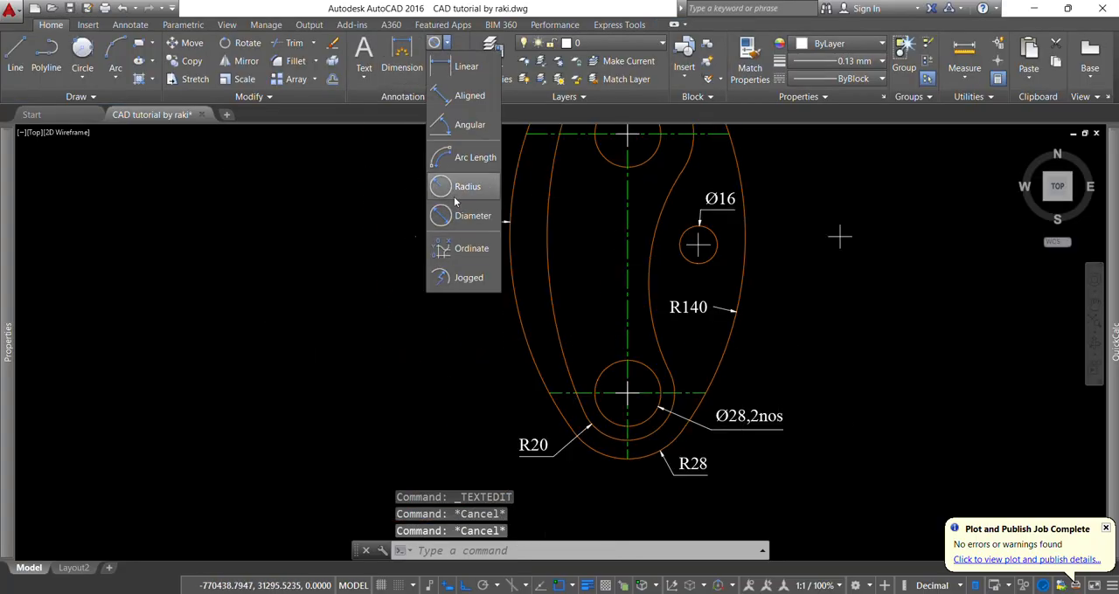
click(467, 187)
scroll(669, 327, up, 3)
click(638, 387)
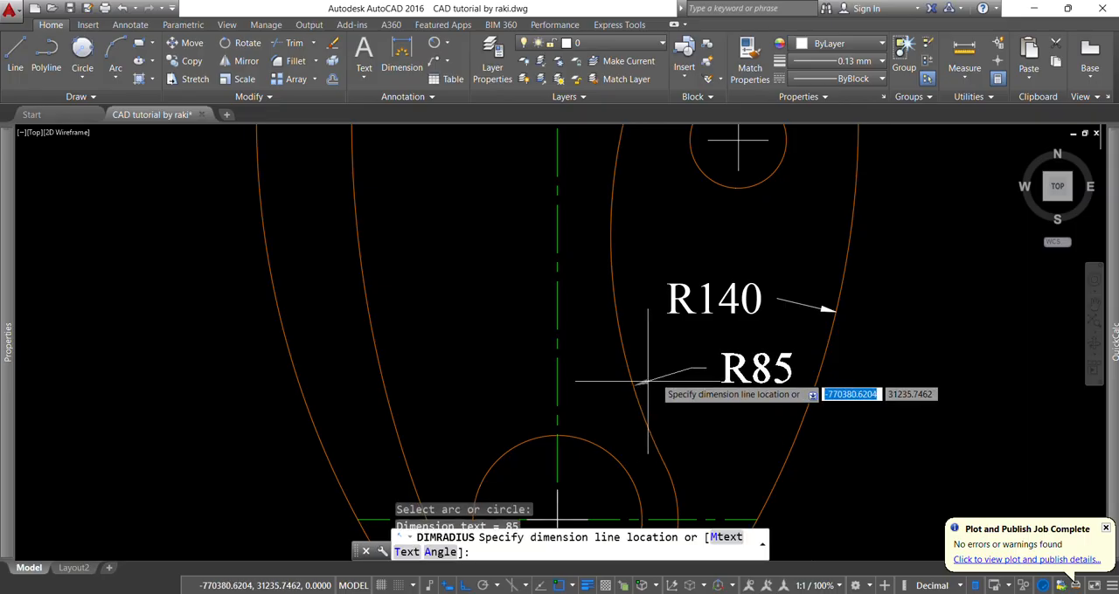
scroll(626, 424, down, 5)
- Add a radius dimension to the inner contour's left arc, with its text inside the contour
key(Return)
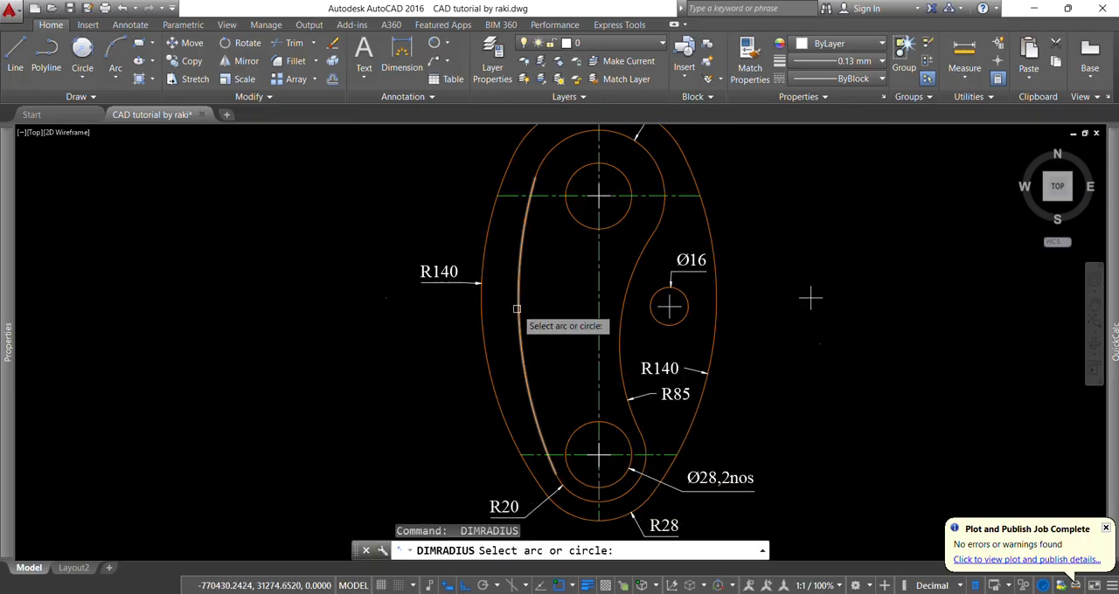
click(518, 310)
scroll(536, 320, up, 4)
click(531, 325)
scroll(531, 385, down, 4)
scroll(548, 386, down, 3)
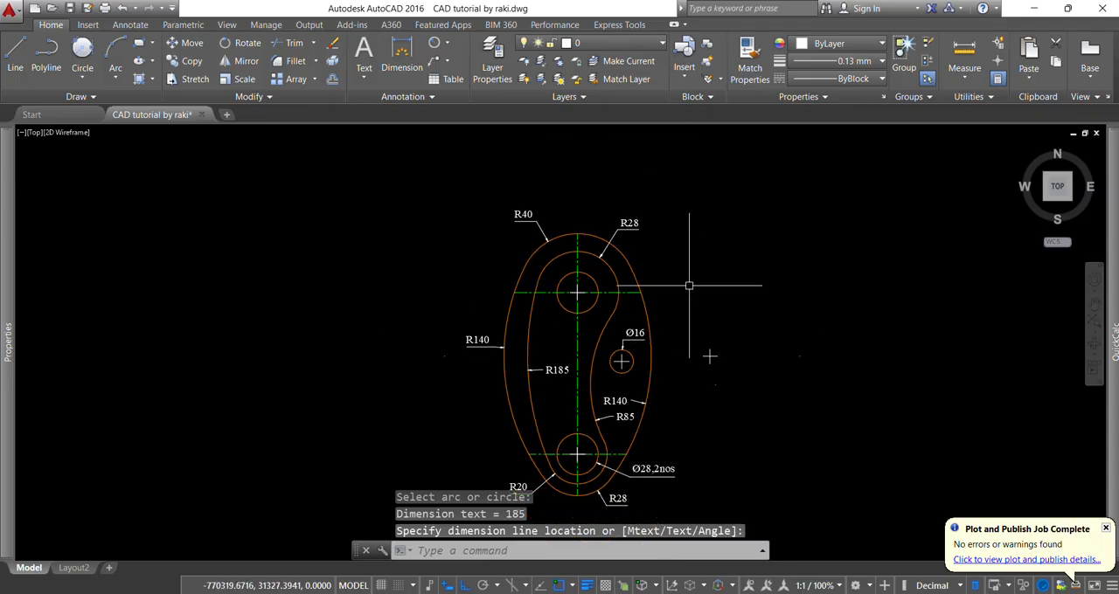
key(Escape)
key(Escape)
key(Escape)
- Draw a two-segment check mark to the right of the plate with Ortho off, its long stroke about 112 mm
middle_drag(793, 385, 710, 331)
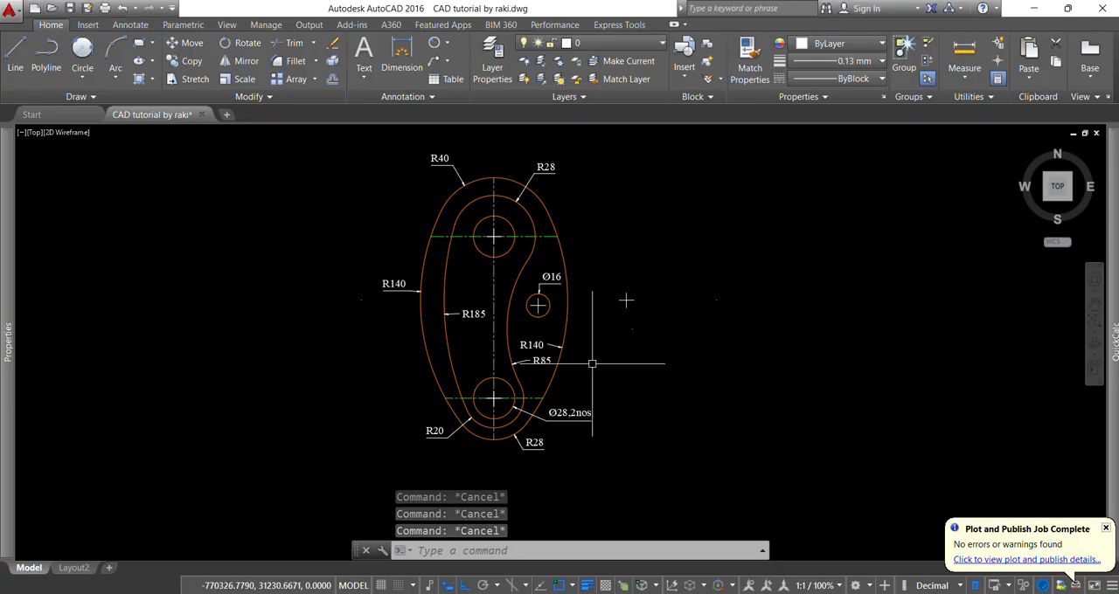
text(l)
key(Return)
click(648, 310)
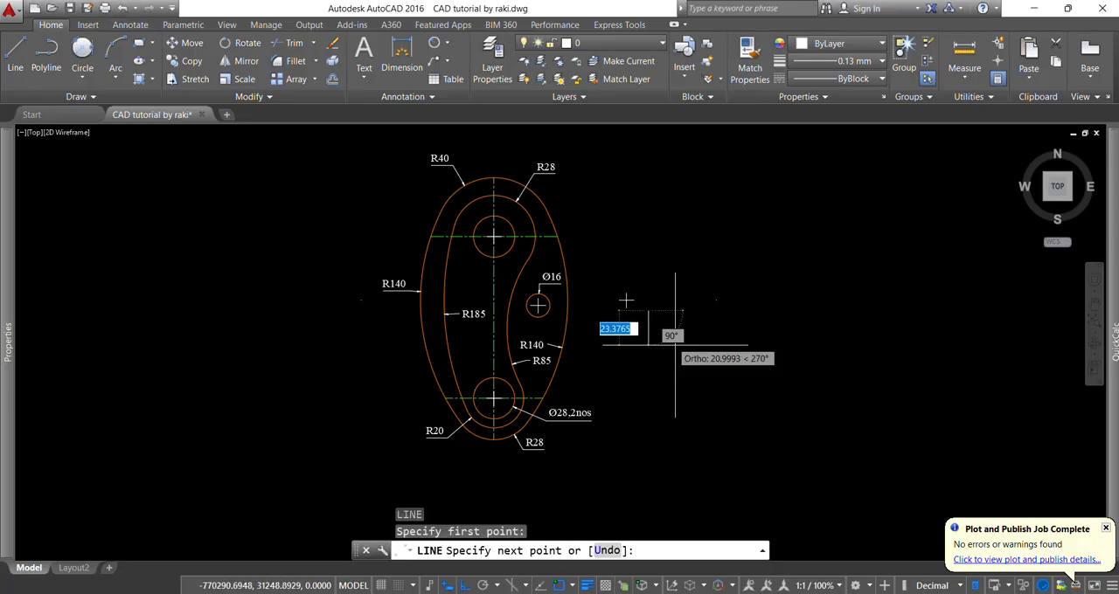
click(464, 585)
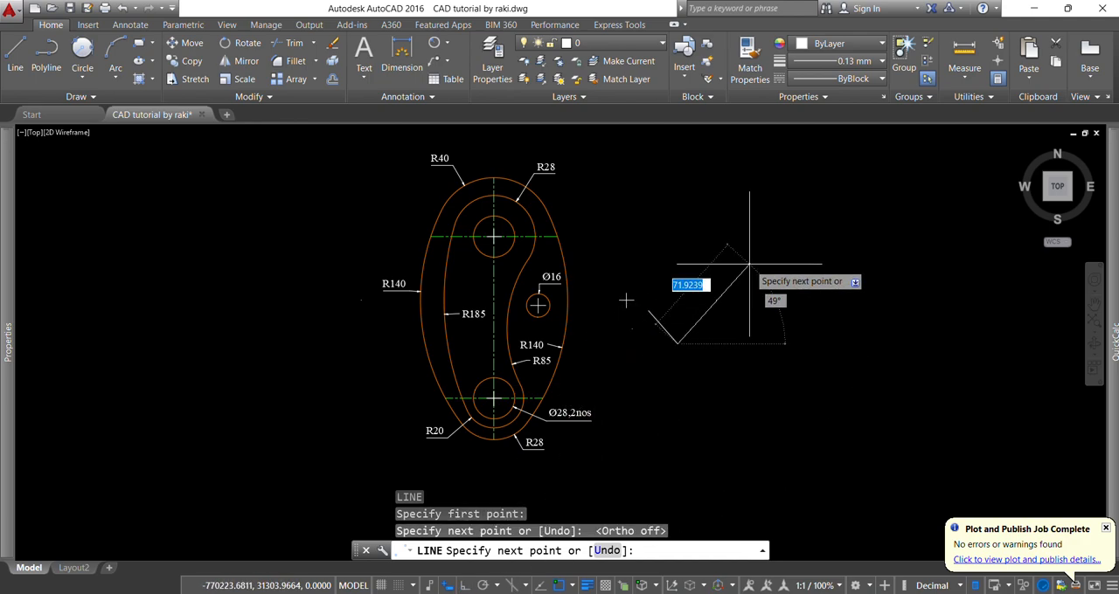
click(798, 234)
key(Escape)
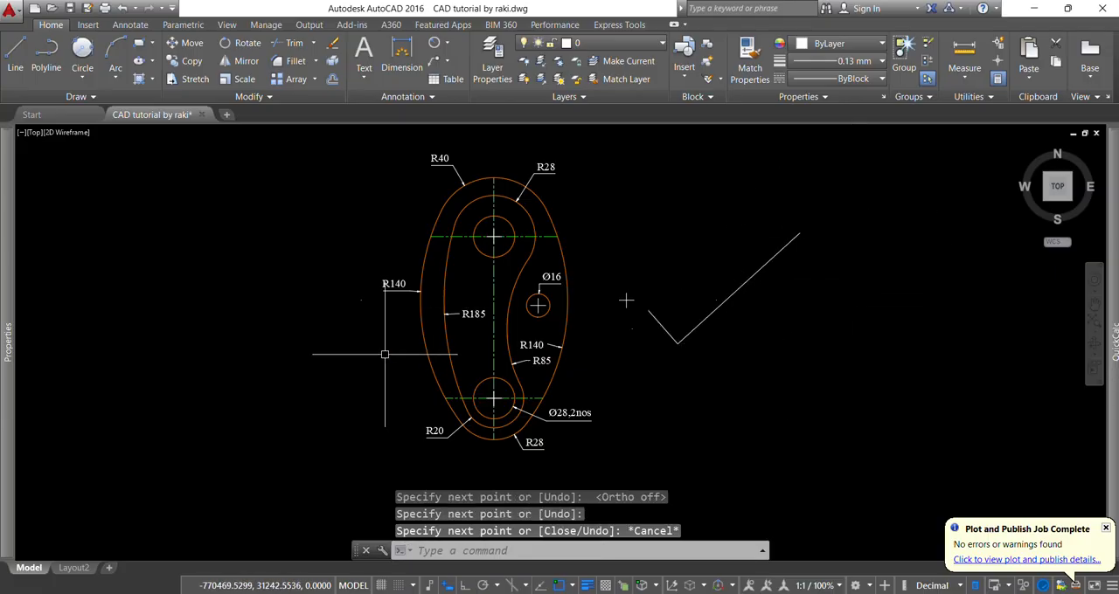